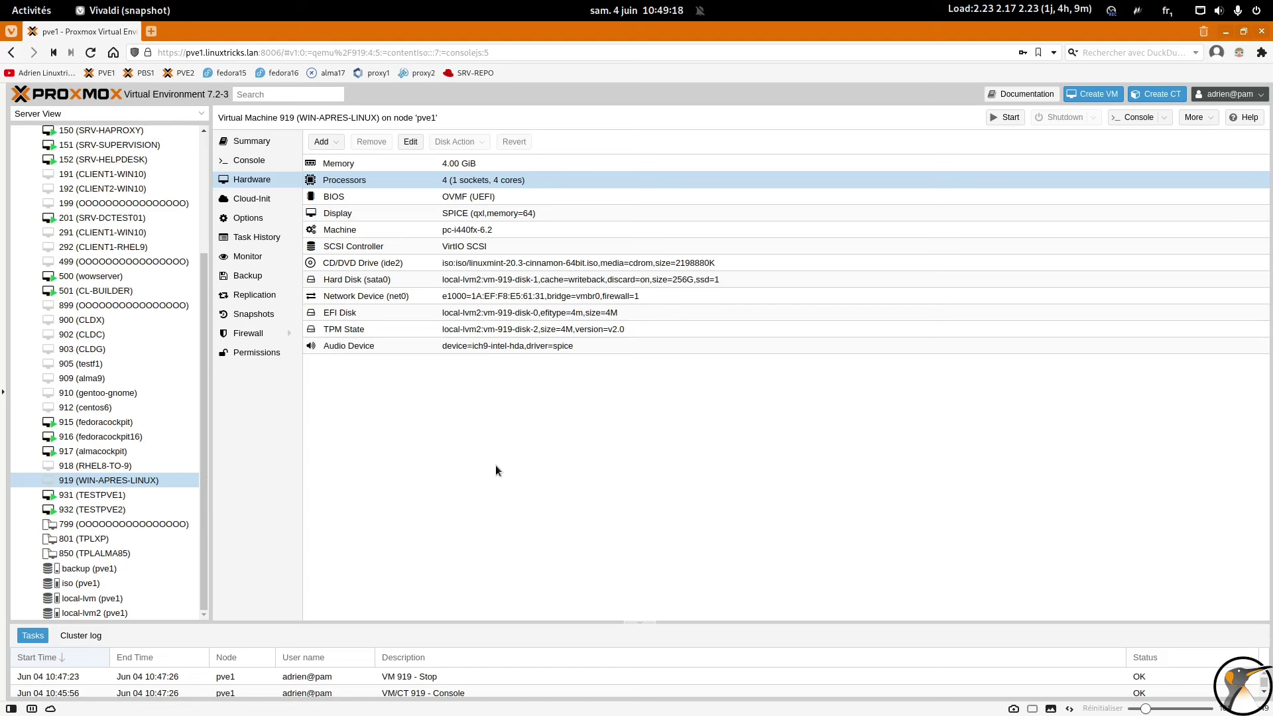
Step: Review VM 919's hardware rows: memory, processors and OVMF UEFI firmware
click(515, 198)
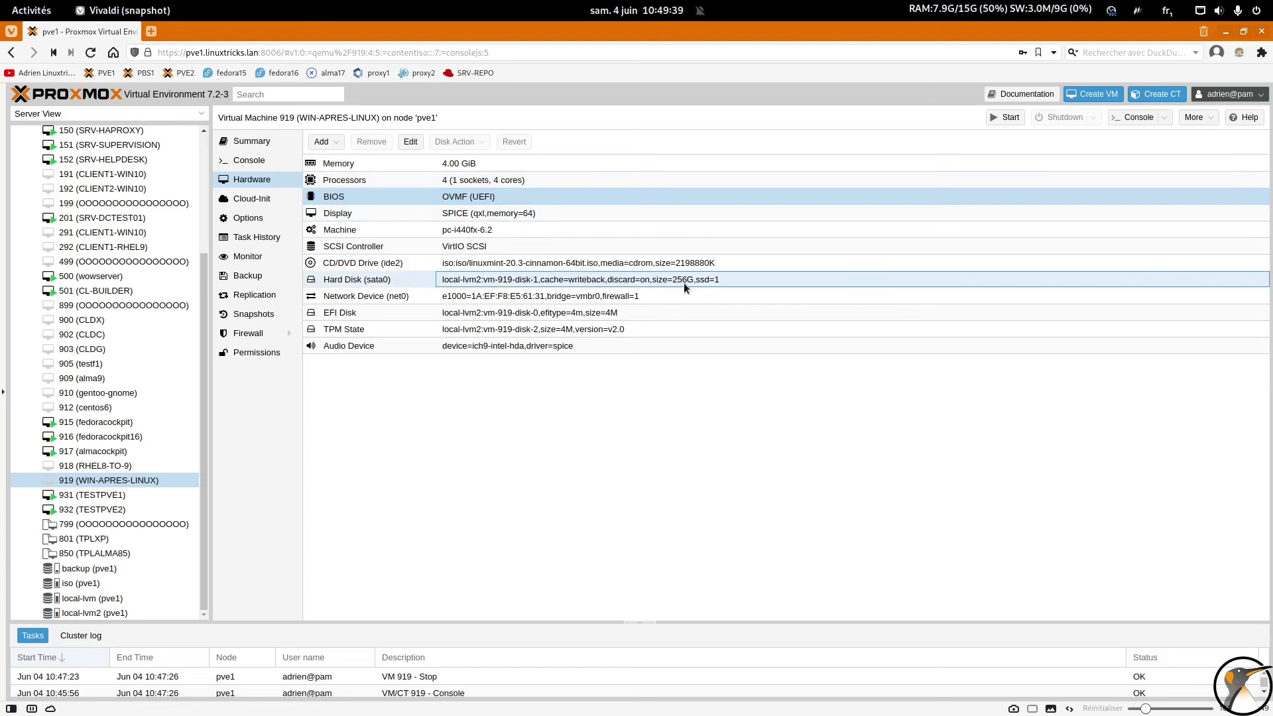
click(493, 163)
click(496, 178)
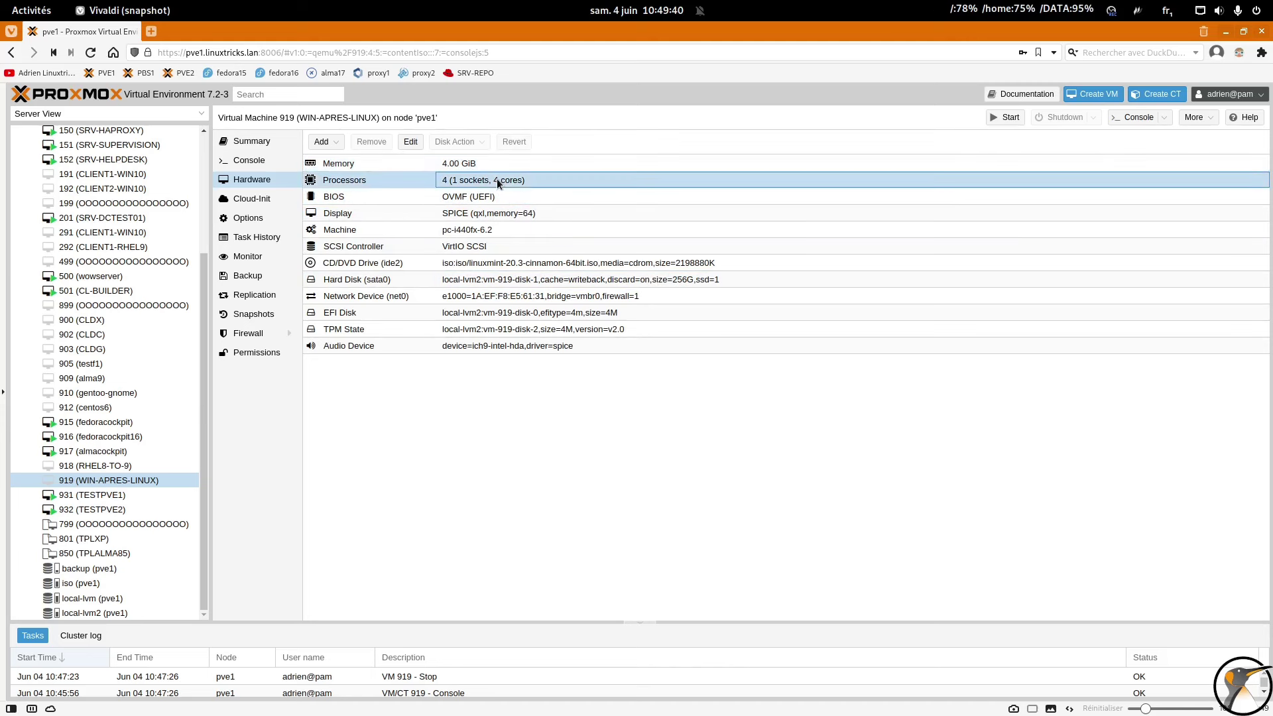
click(502, 193)
Step: Start VM 919 and open its downloaded pve-spice.vv console file
click(1005, 117)
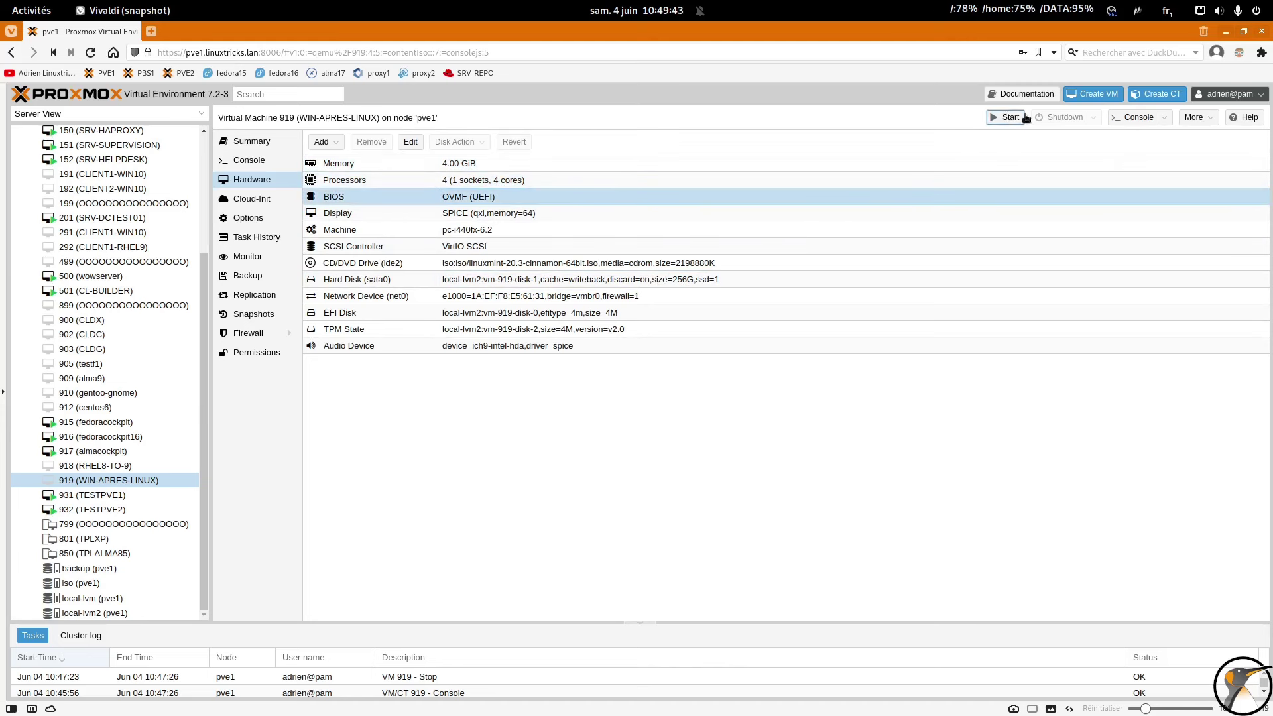
click(1143, 119)
click(682, 206)
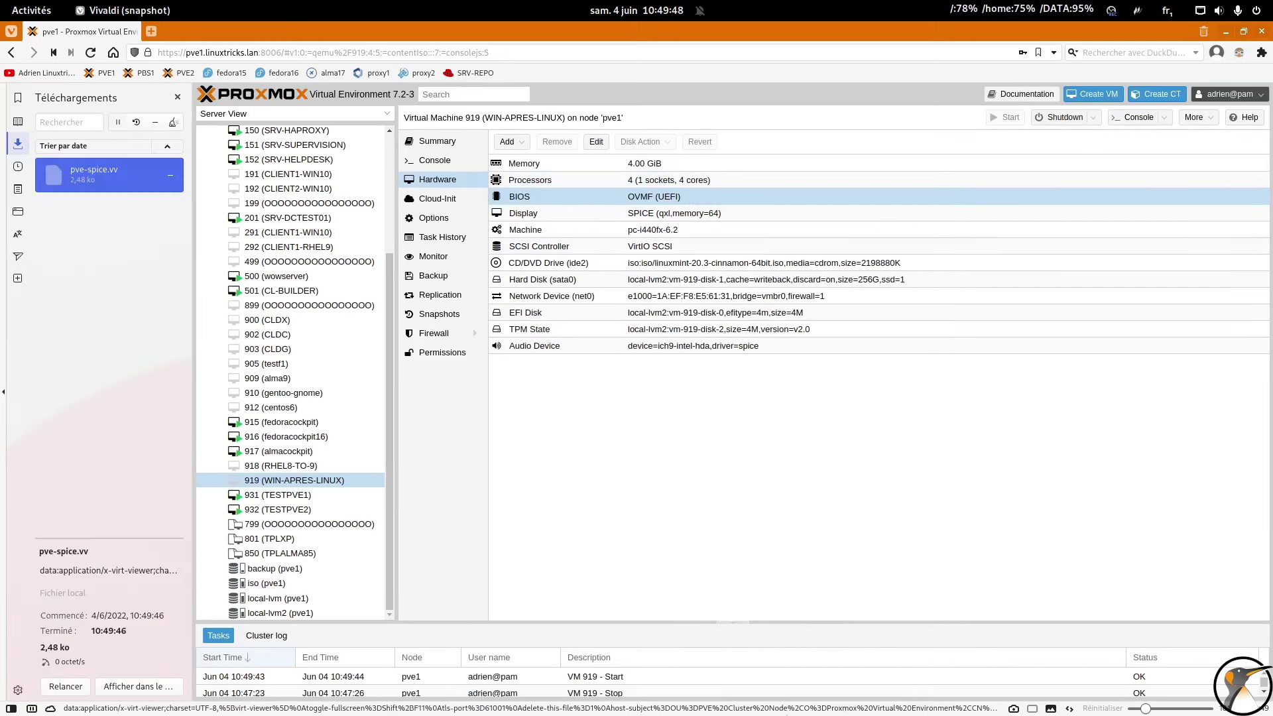
click(921, 693)
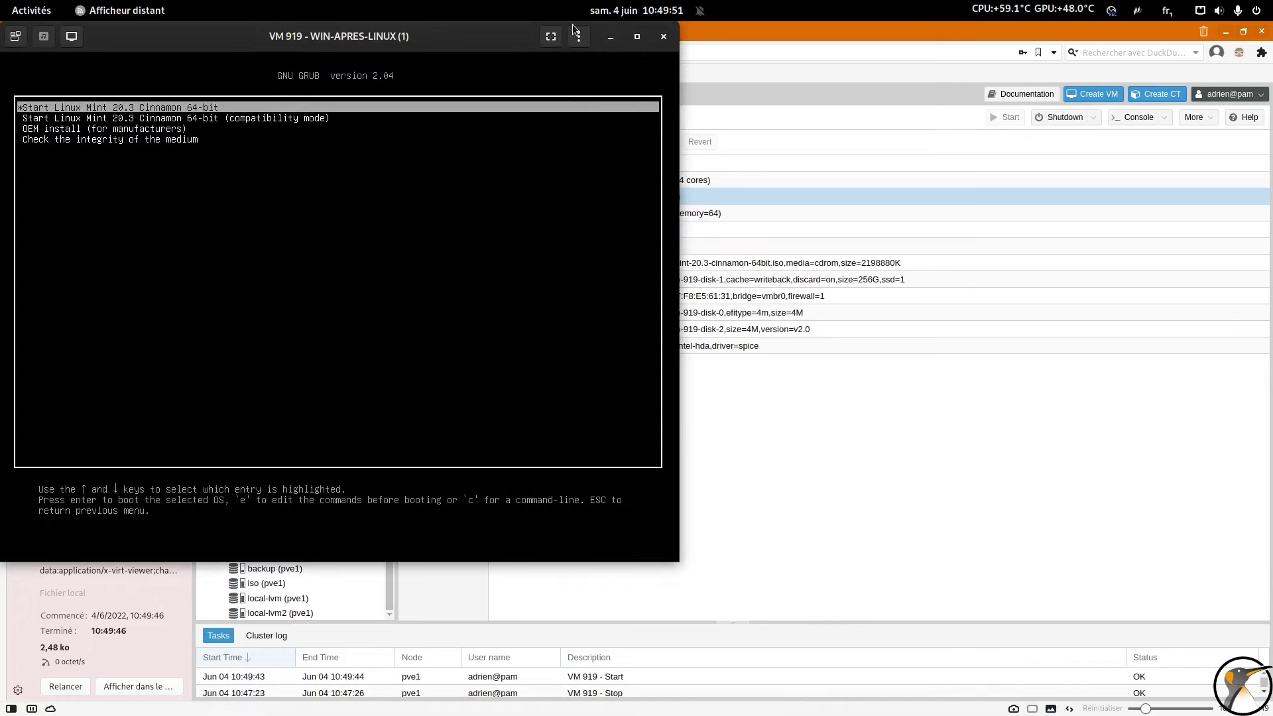
Step: Boot the 'Start Linux Mint 20.3 Cinnamon 64-bit' entry from the GRUB menu
key(Return)
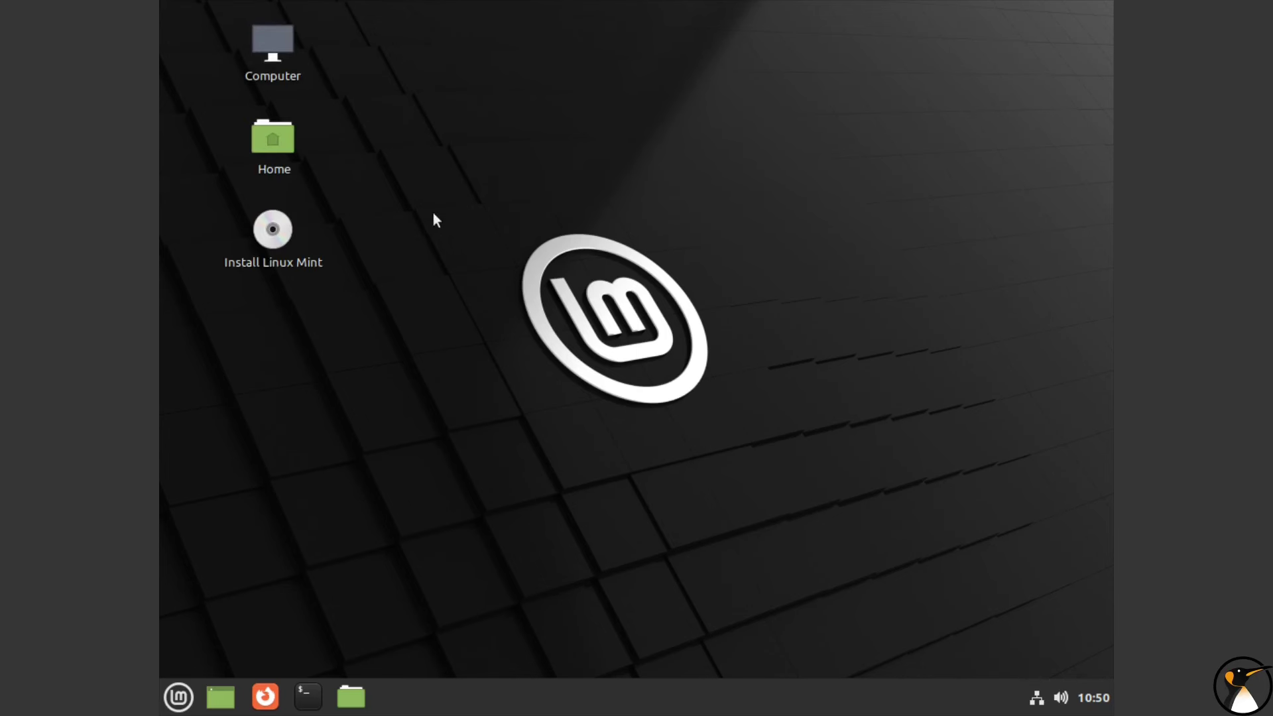
Step: Run the installer in Français, erase the whole disk, and choose the Paris time zone
double_click(292, 237)
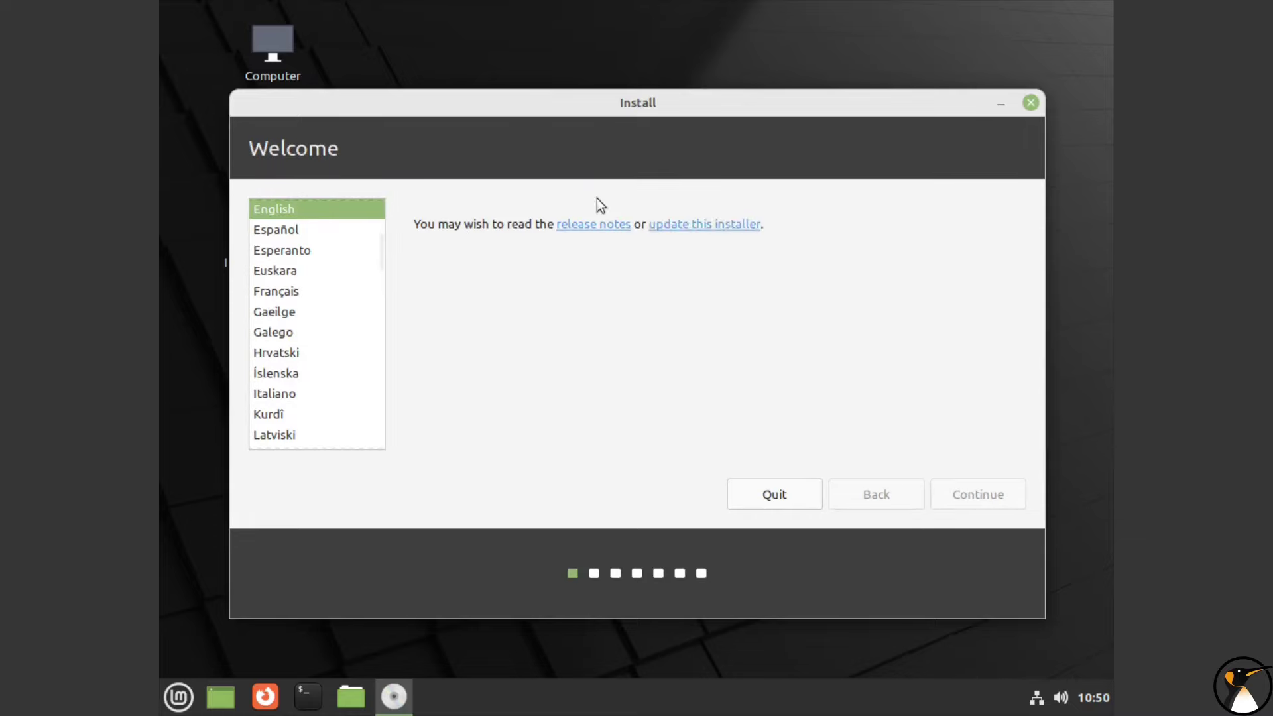
click(352, 295)
click(989, 490)
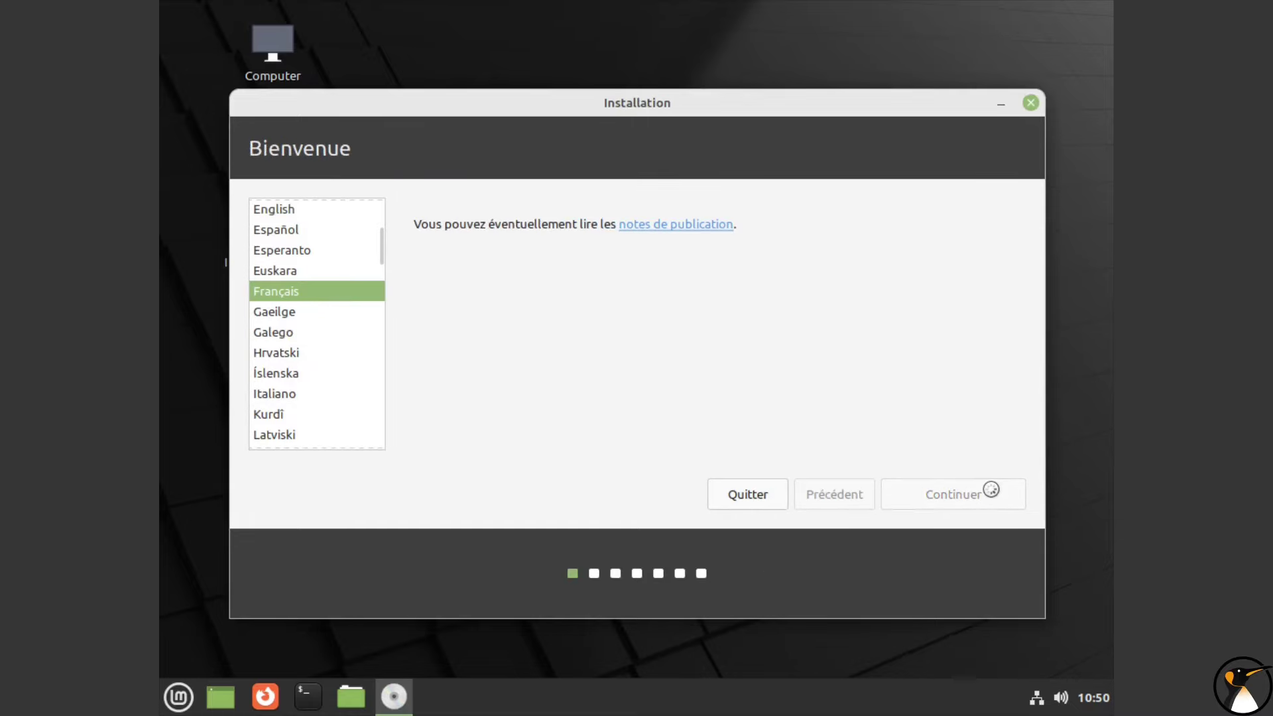
click(1049, 488)
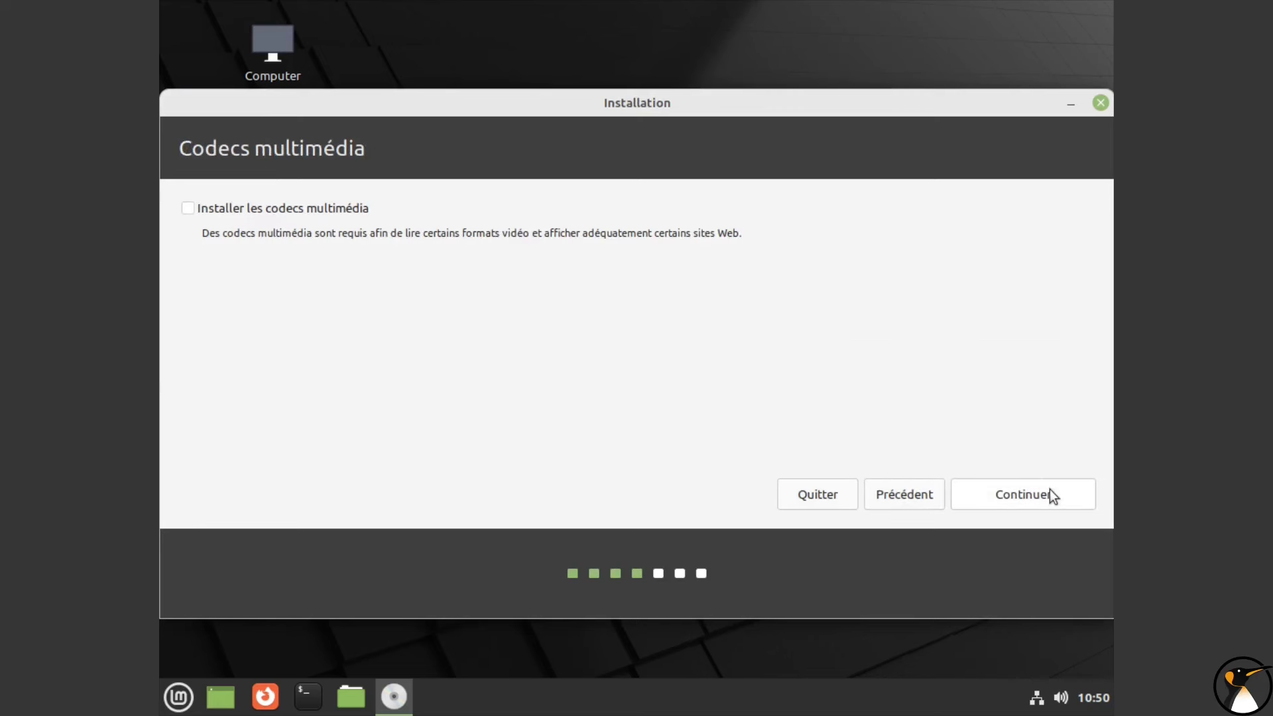
click(1048, 489)
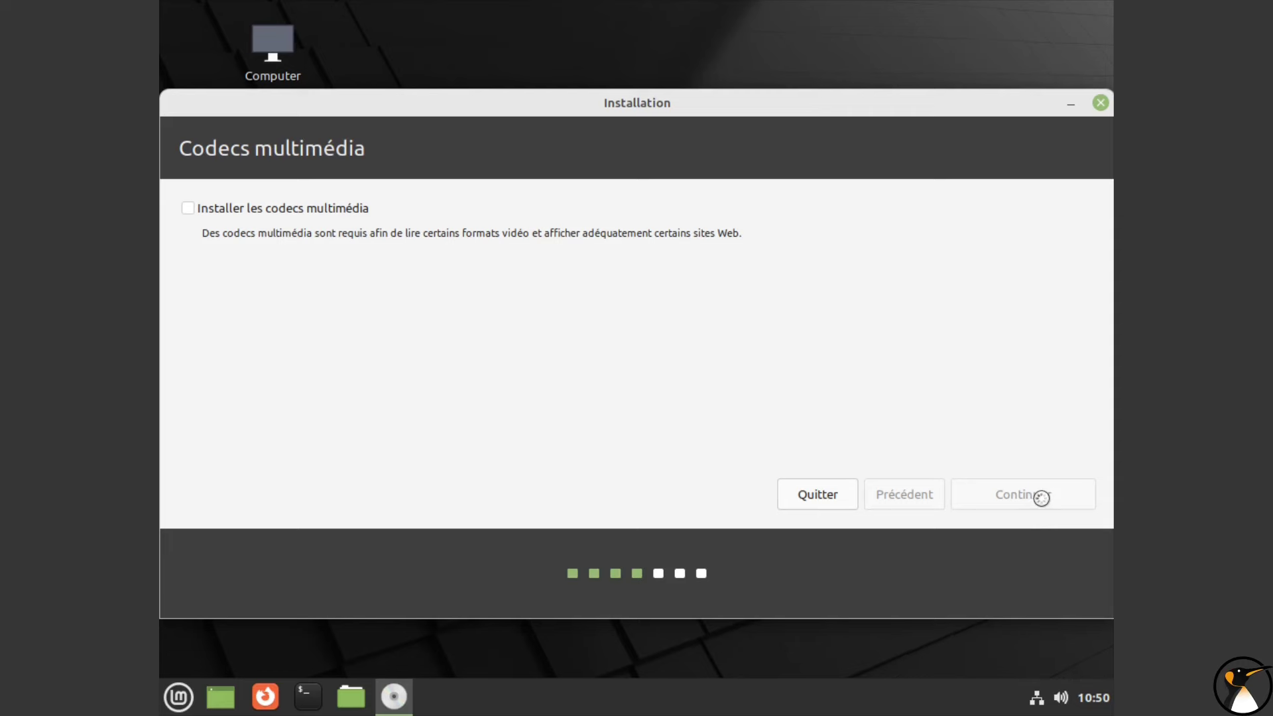
click(1040, 498)
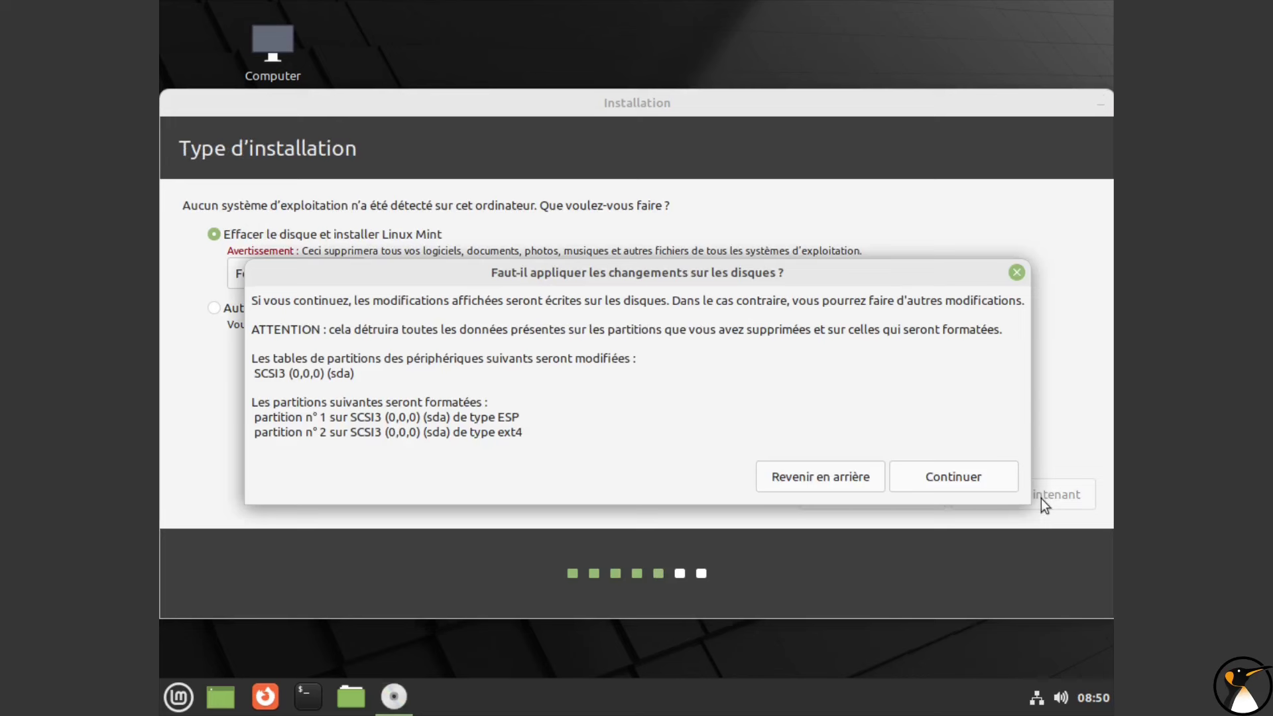
click(992, 476)
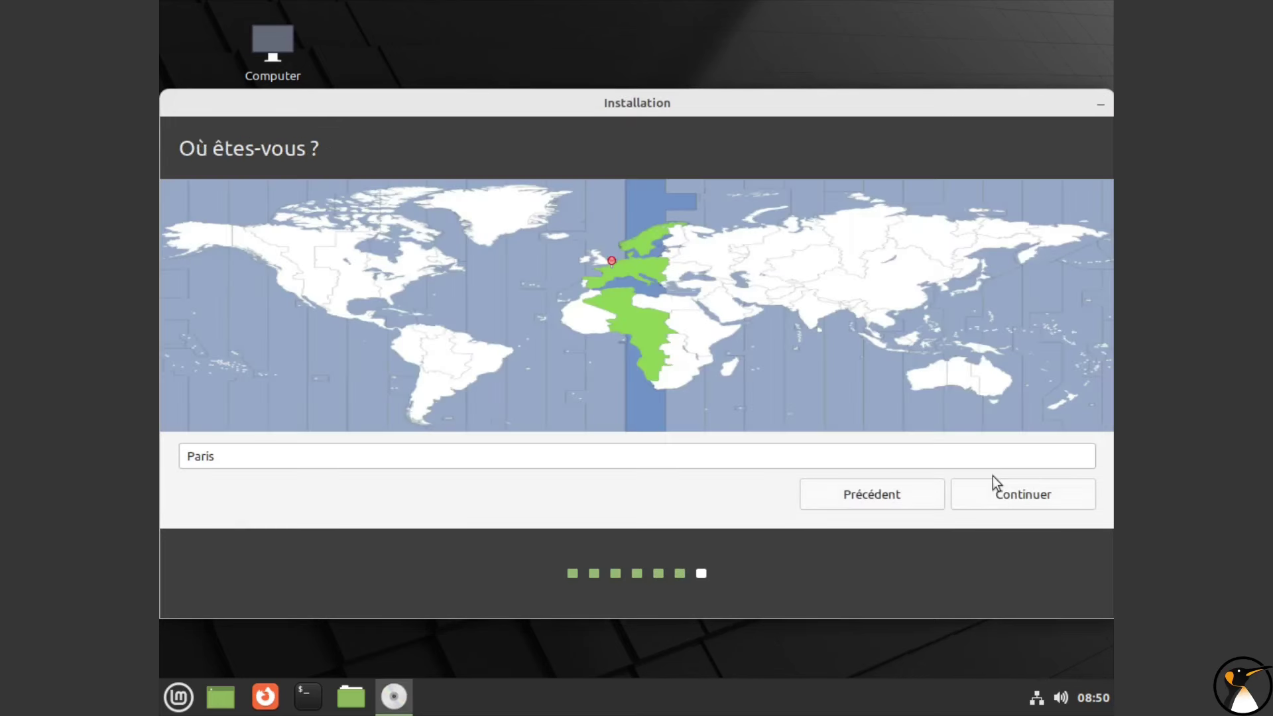
click(997, 487)
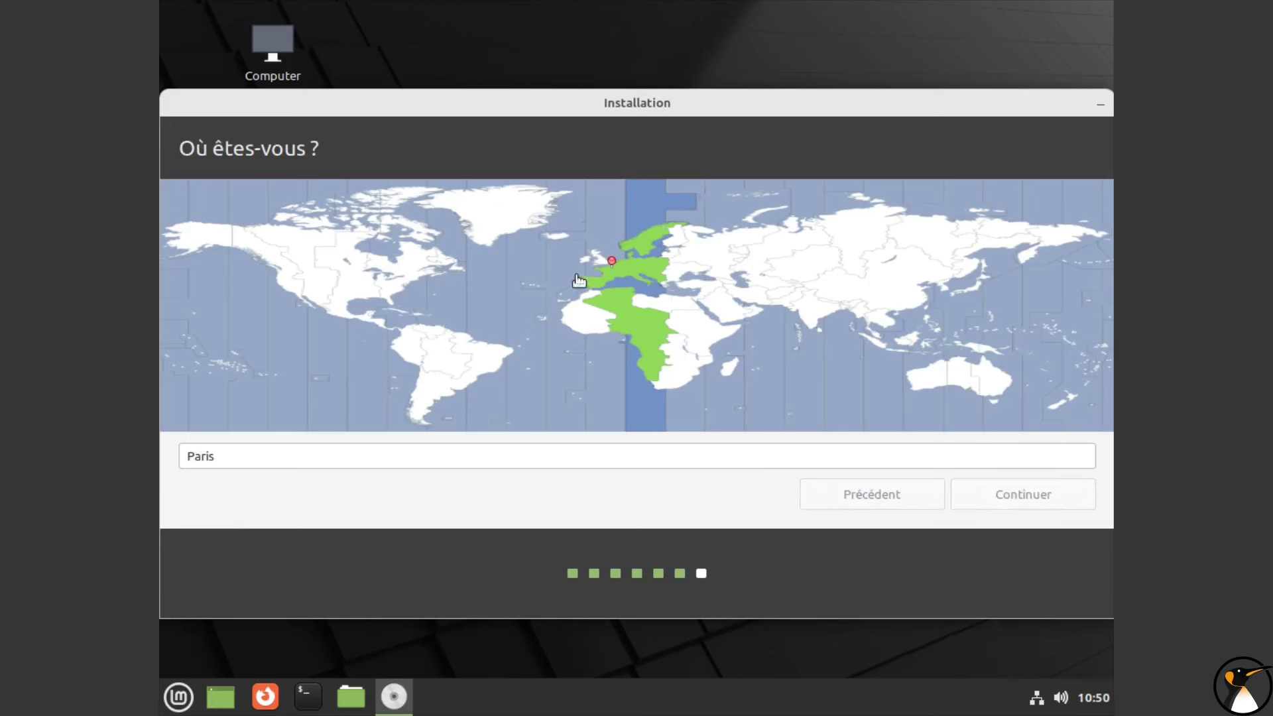
Step: Fill in the user's name, password and confirmation, then start installing
key(Tab)
key(Tab)
key(Tab)
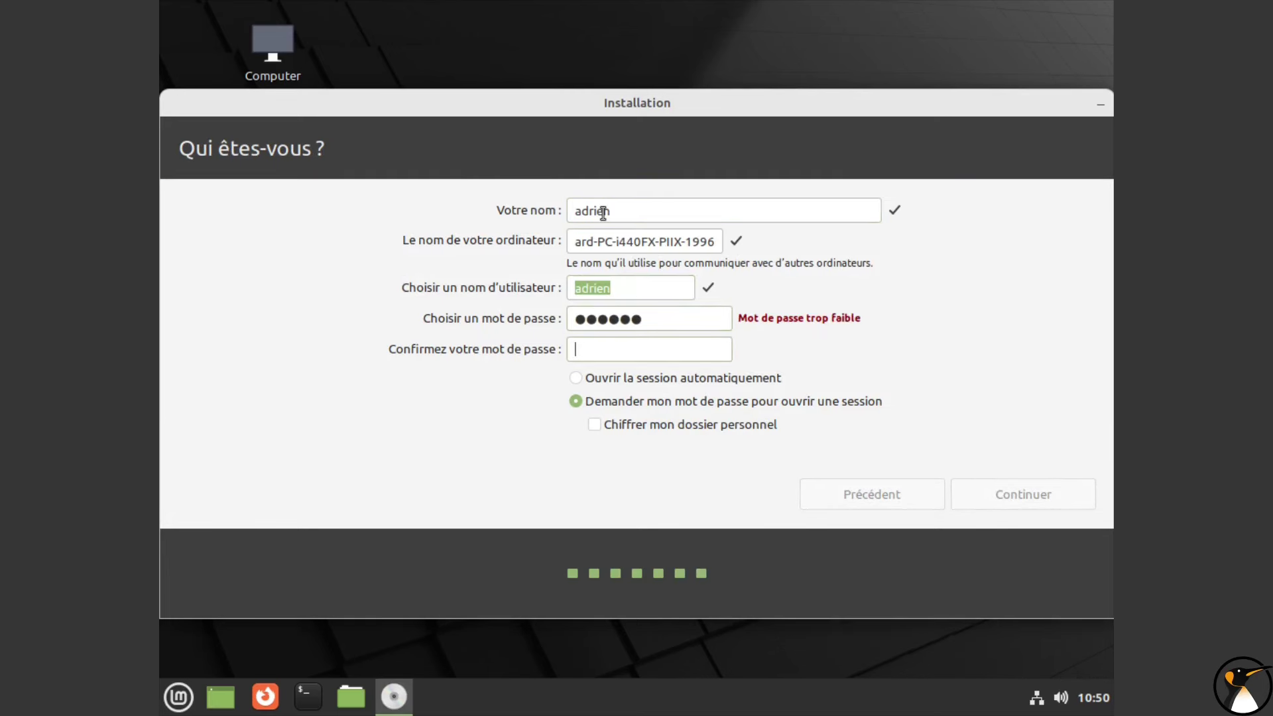
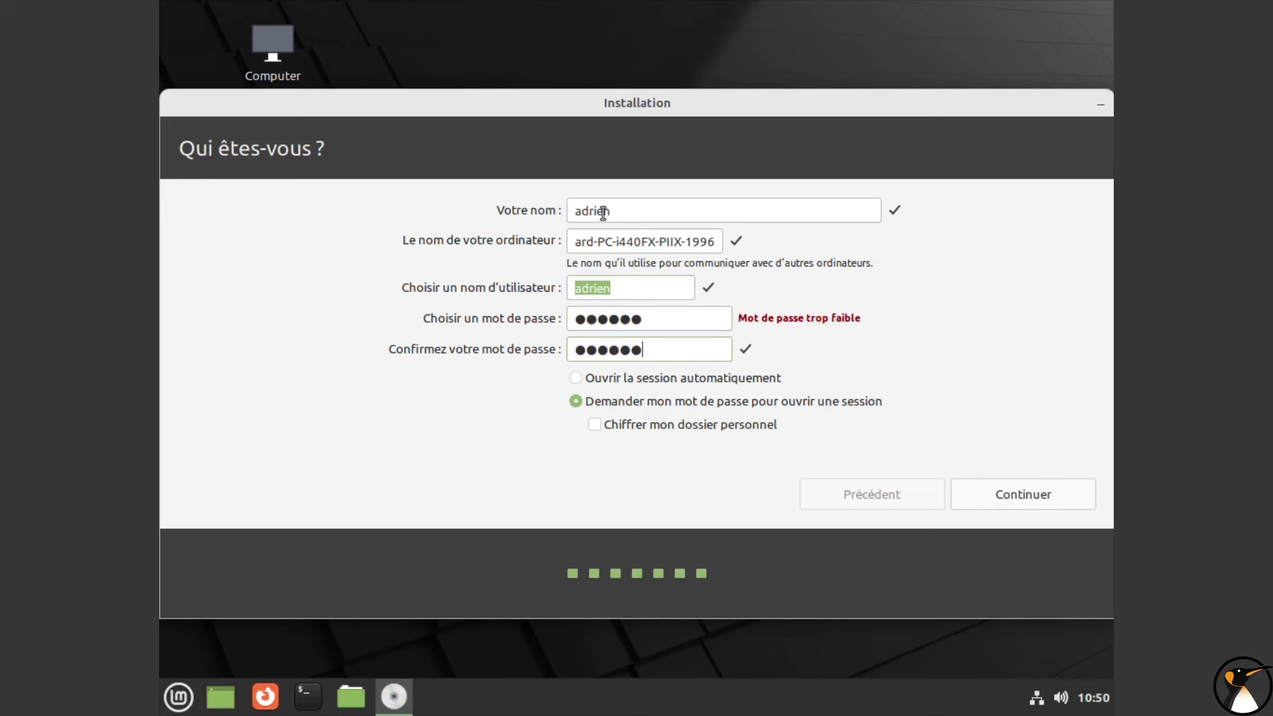
click(1030, 491)
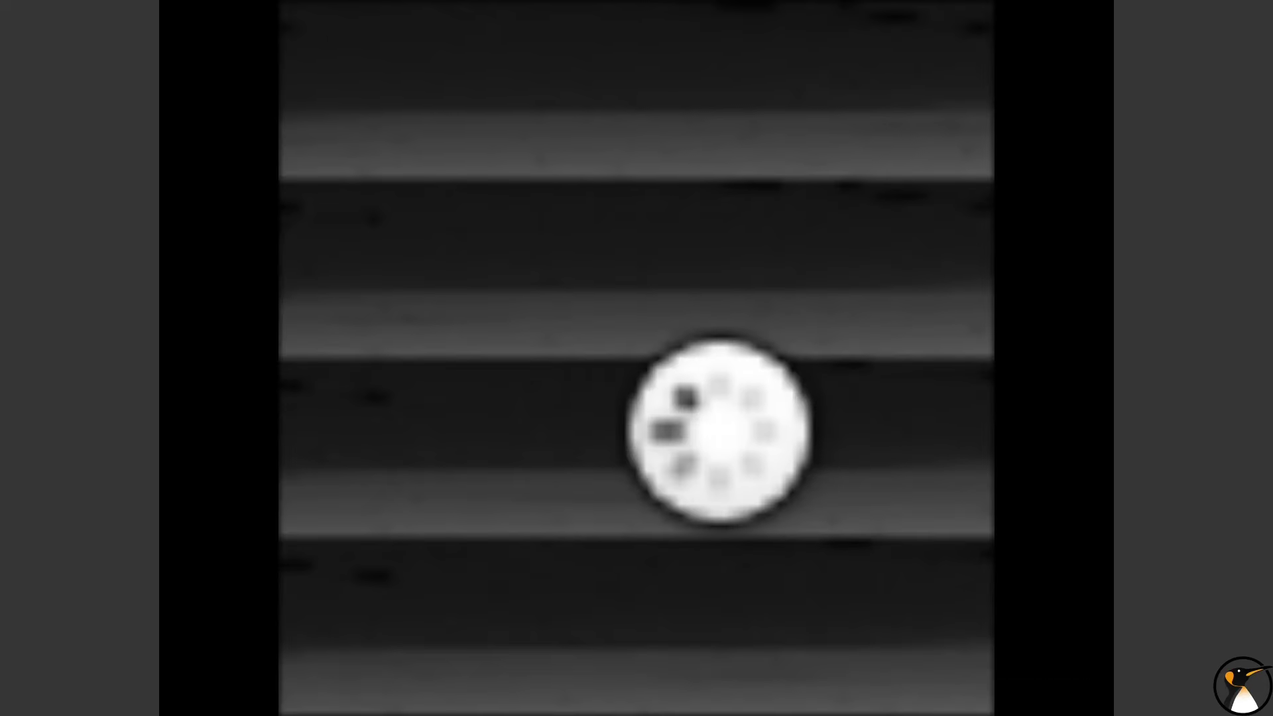
Step: Wait for the installation to finish and the VM to restart
mouse_move(729, 14)
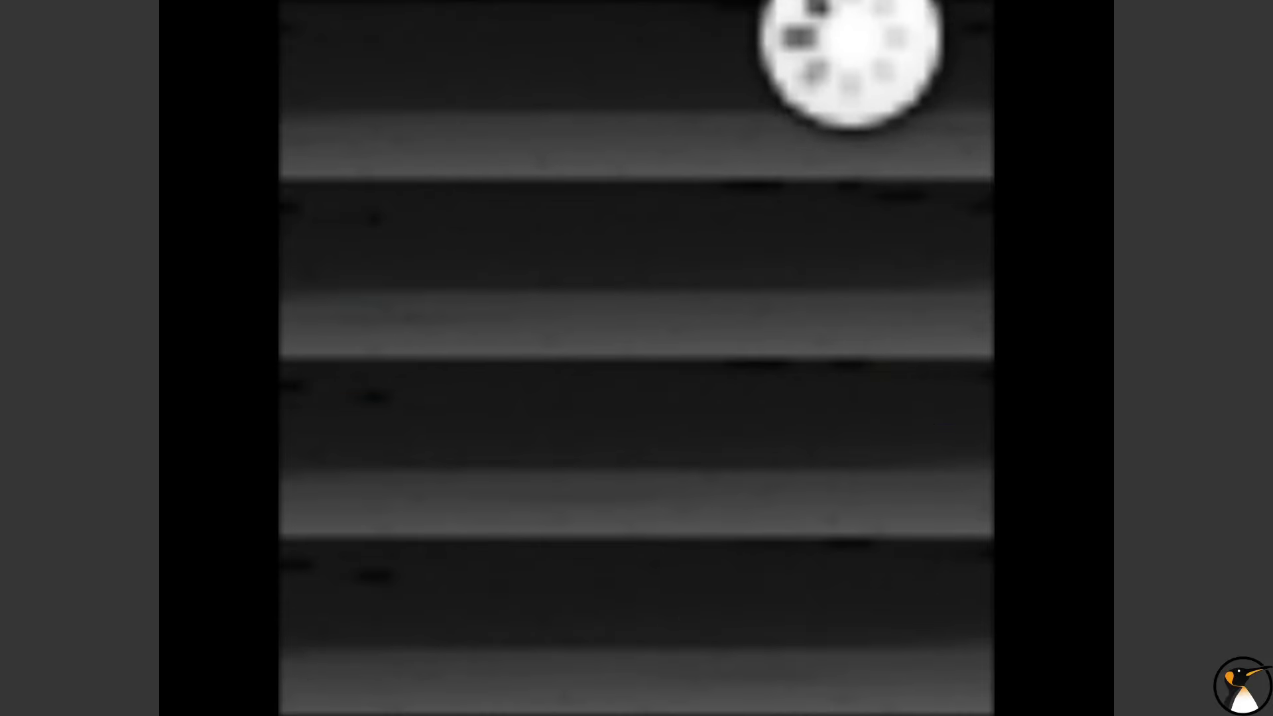
Step: Reconnect to the VM through a fresh pve-spice.vv console and show it fullscreen
click(815, 12)
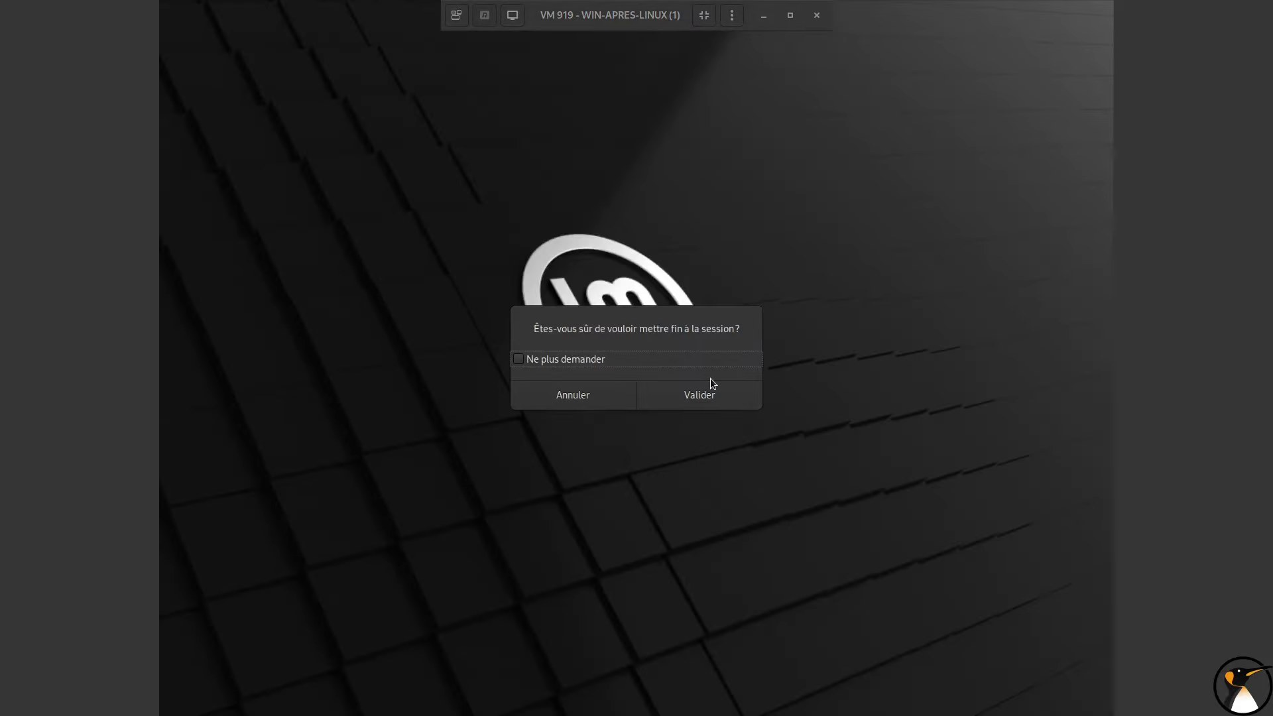
click(701, 392)
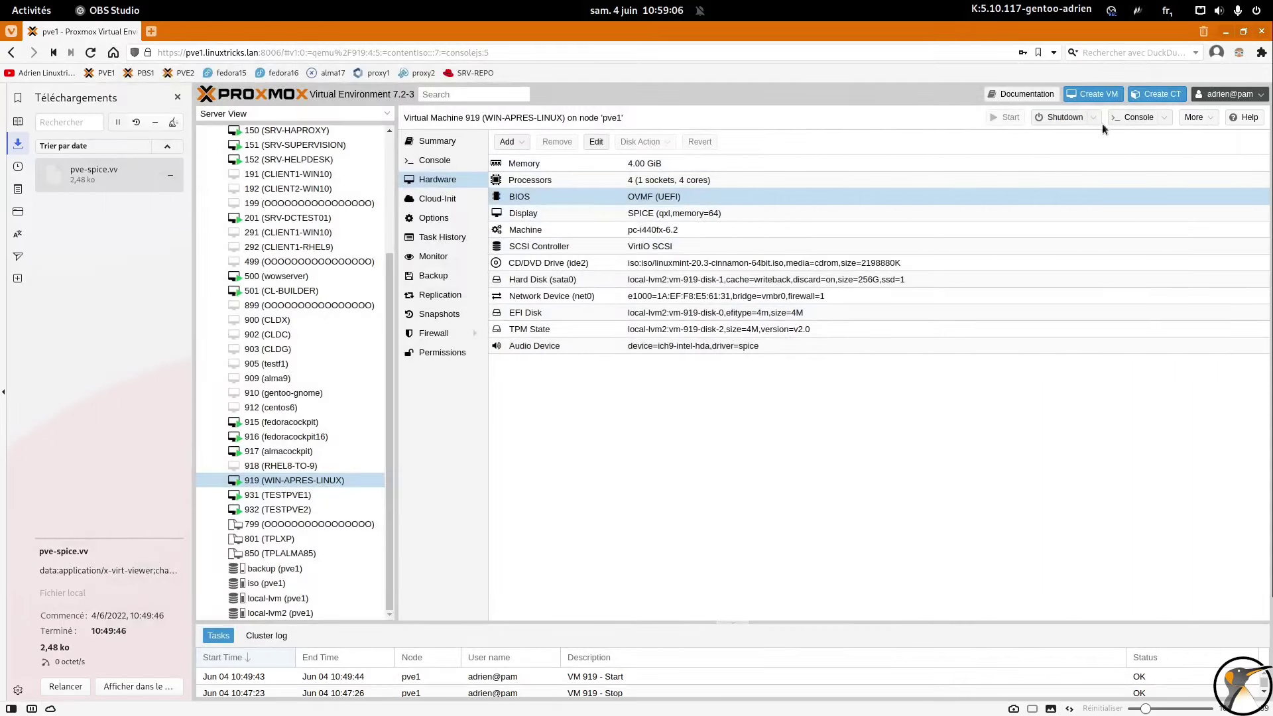
click(1148, 119)
click(790, 201)
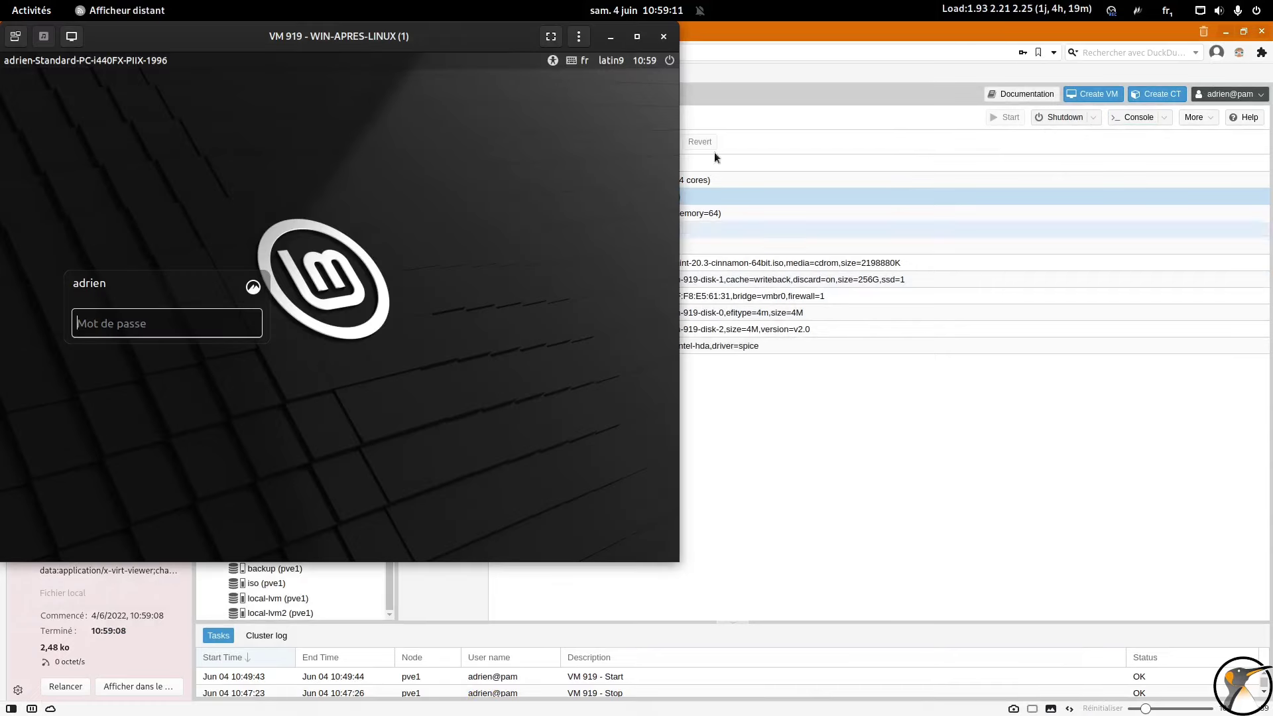
click(551, 35)
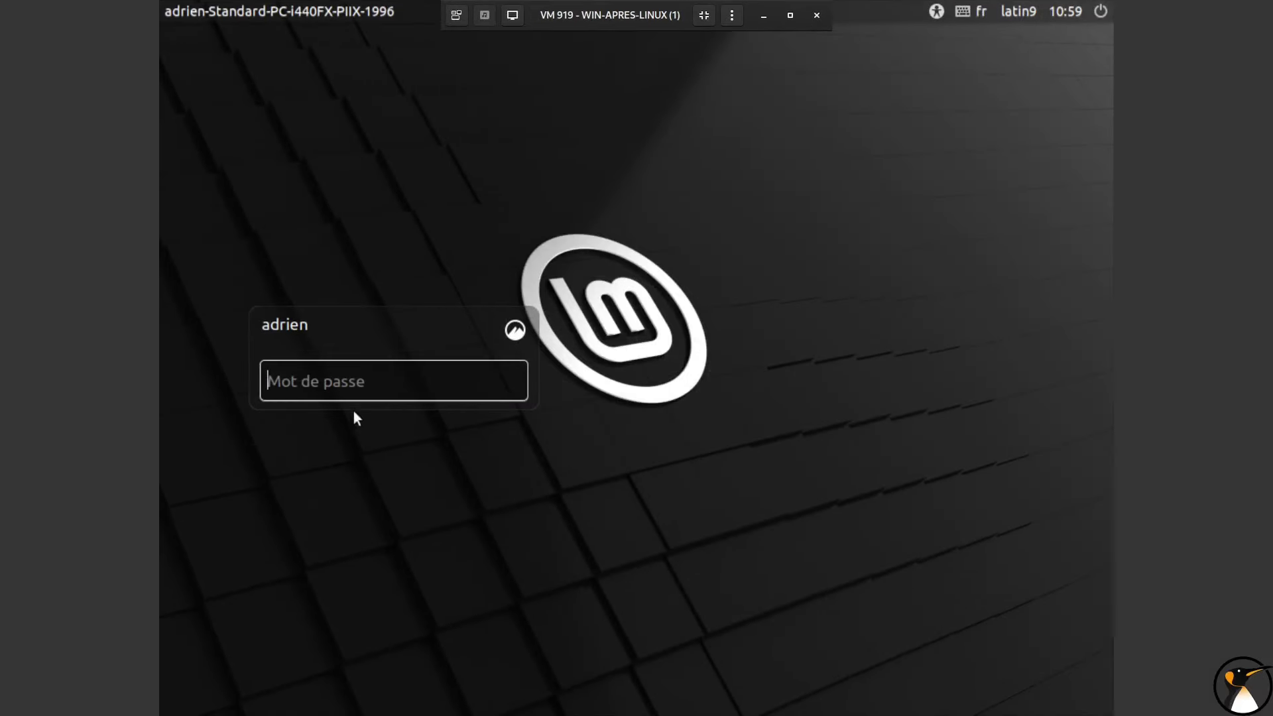
Step: Log in with the user's password and dismiss the driver notice and Bienvenue window
text(••••••)
key(Return)
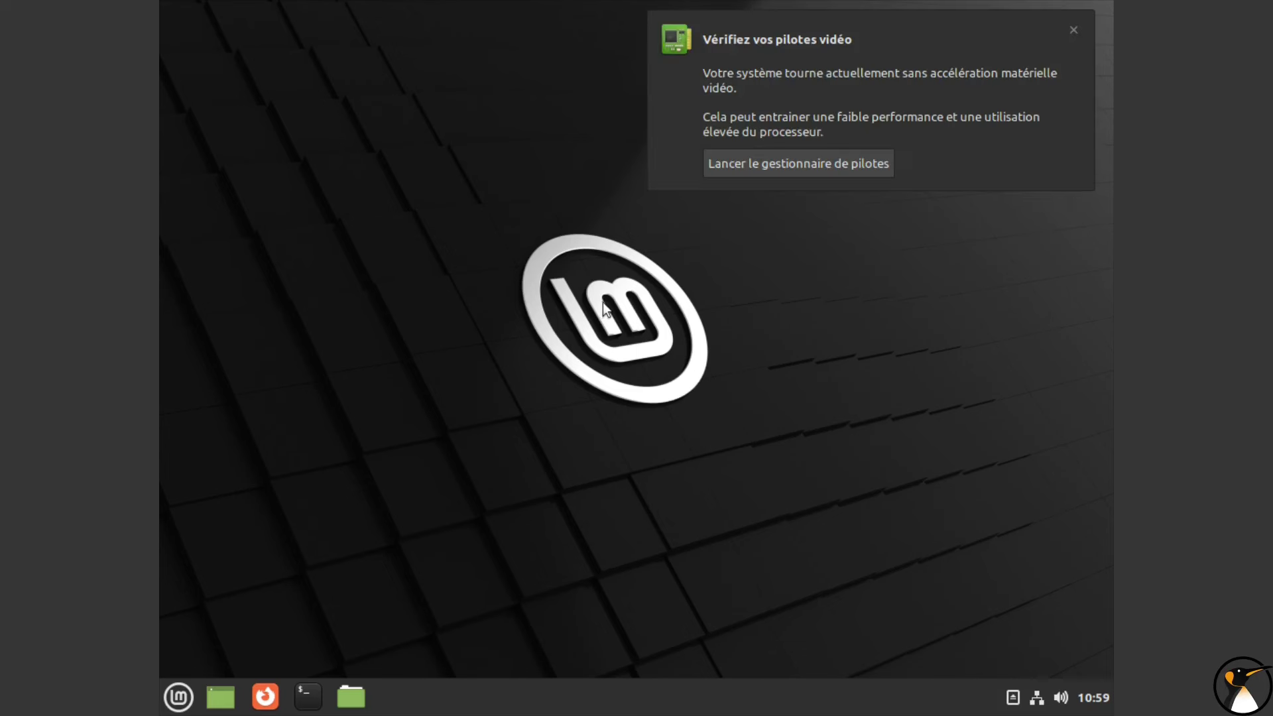
click(1071, 28)
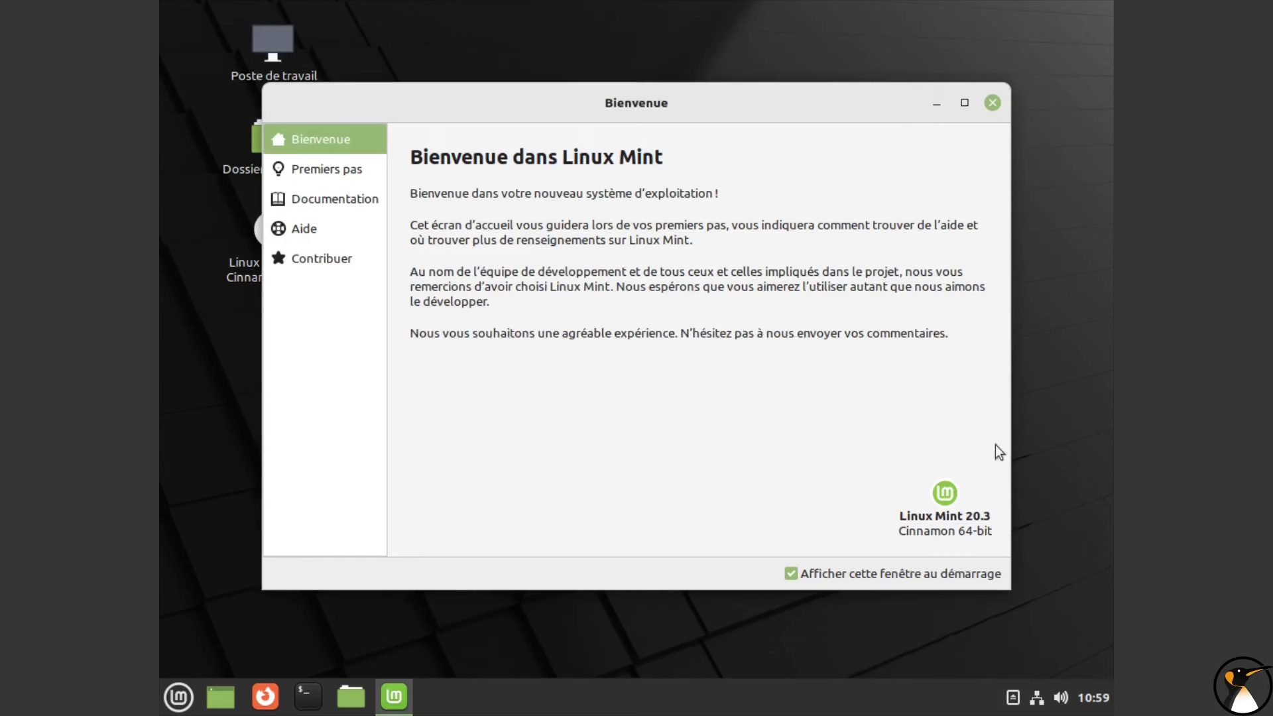
click(992, 104)
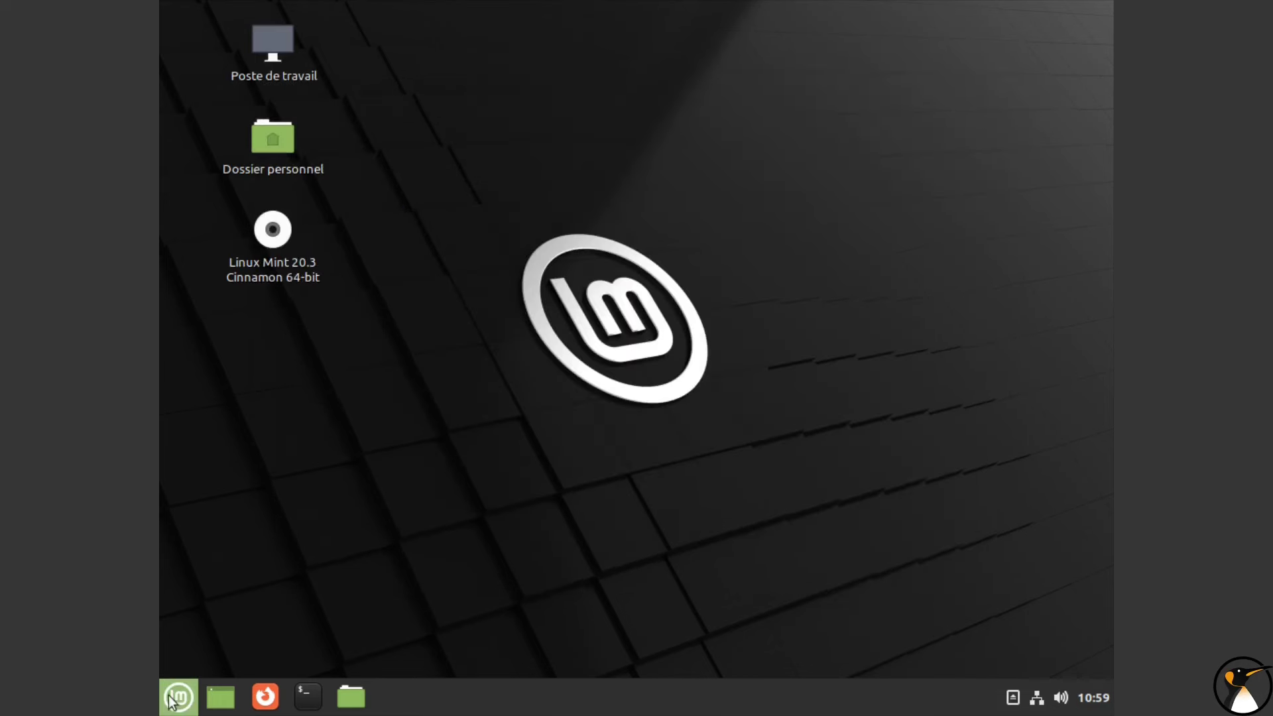
Step: Launch the Disques utility by searching 'dis' in the menu
click(173, 698)
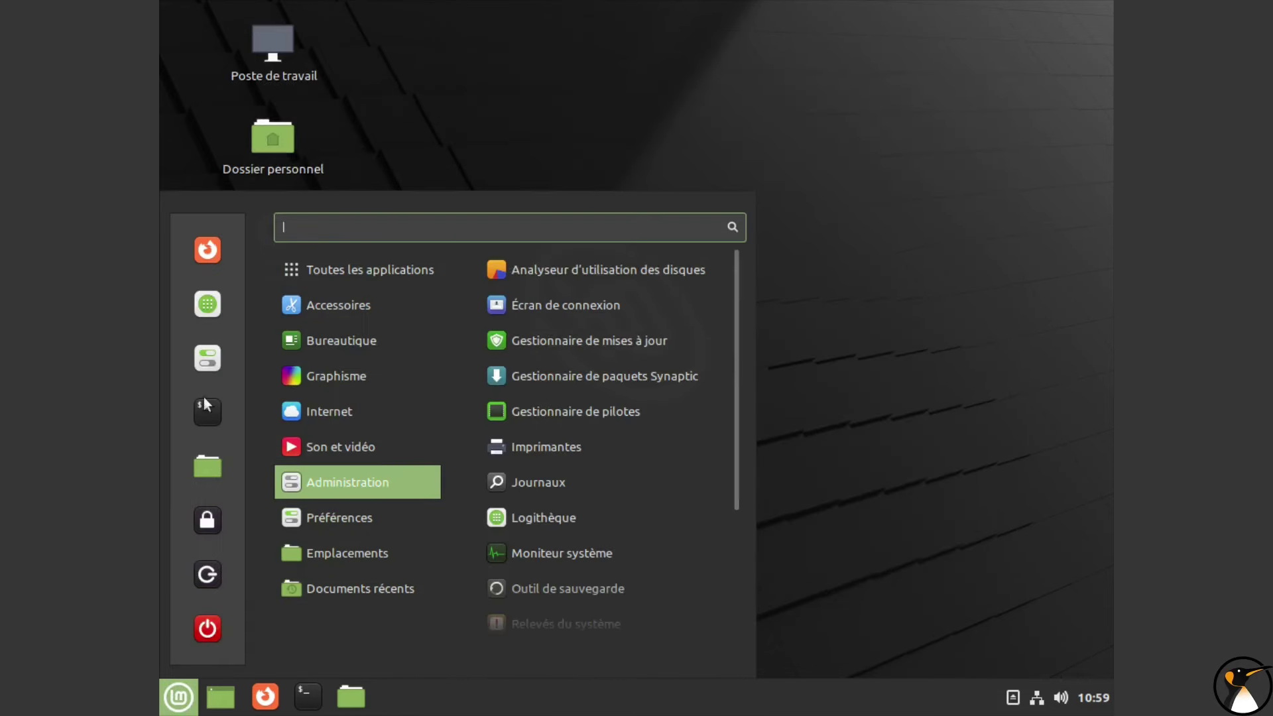
mouse_move(304, 446)
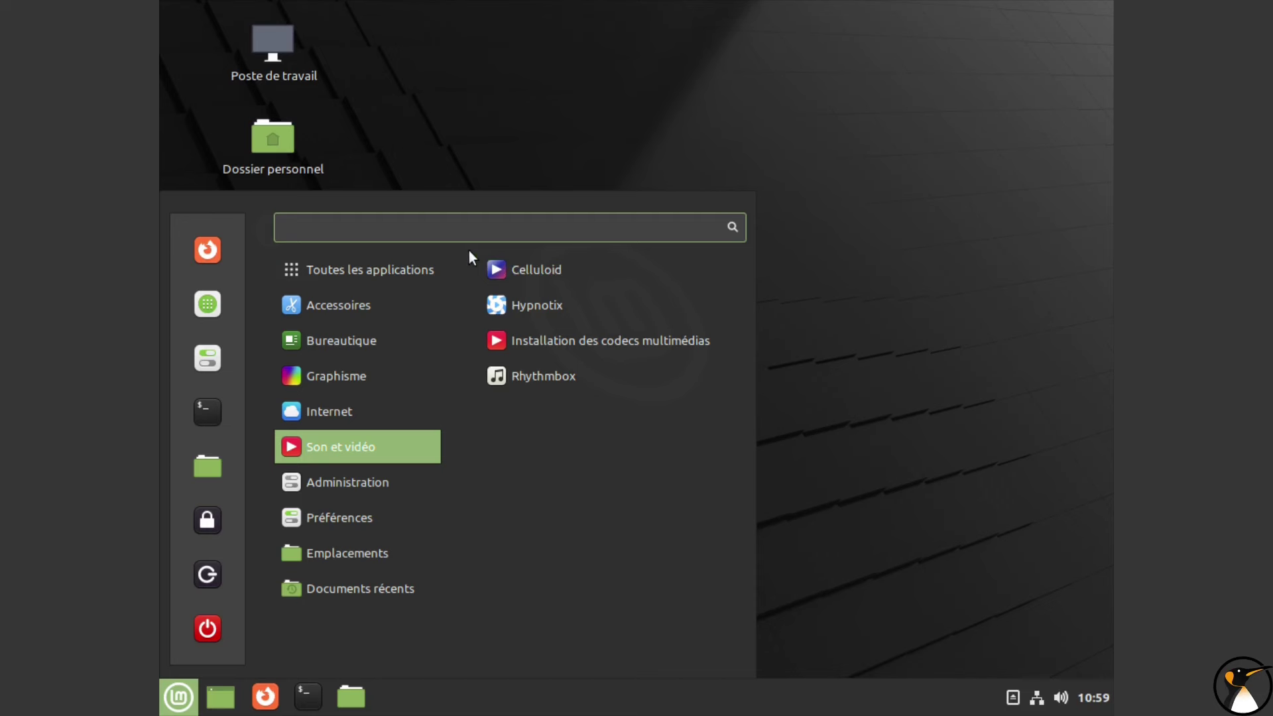
text(dis)
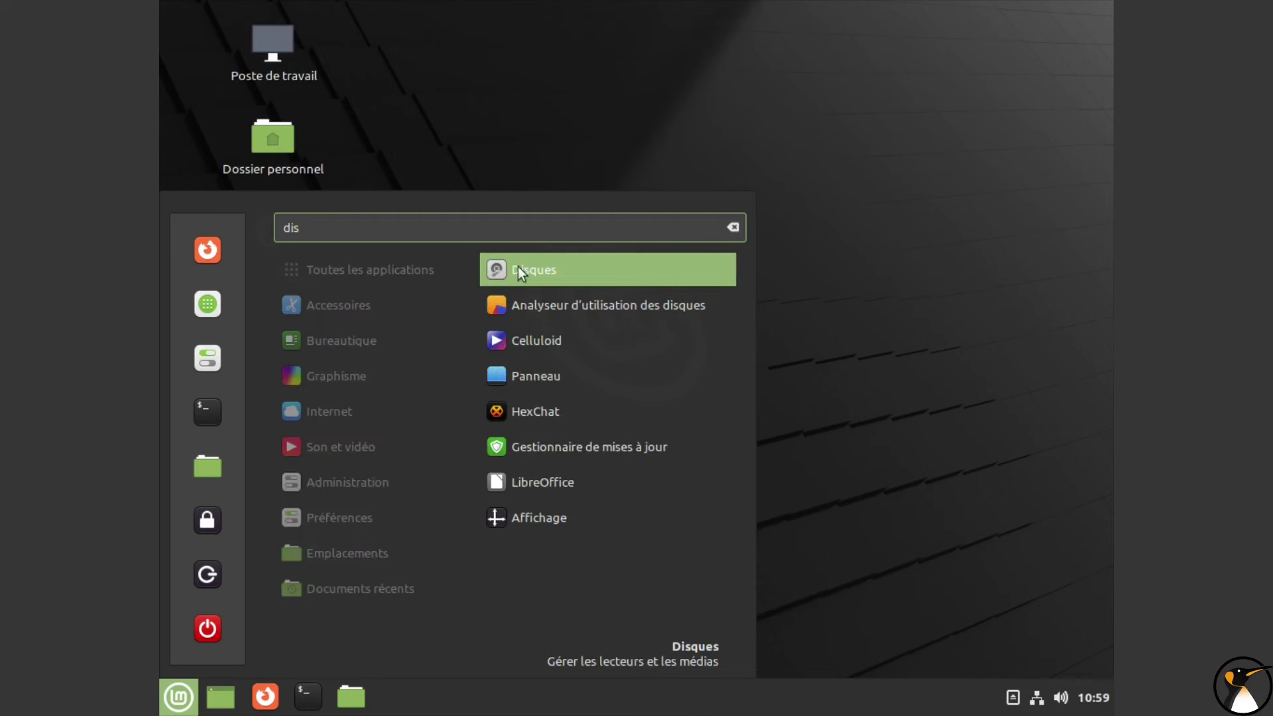
click(519, 266)
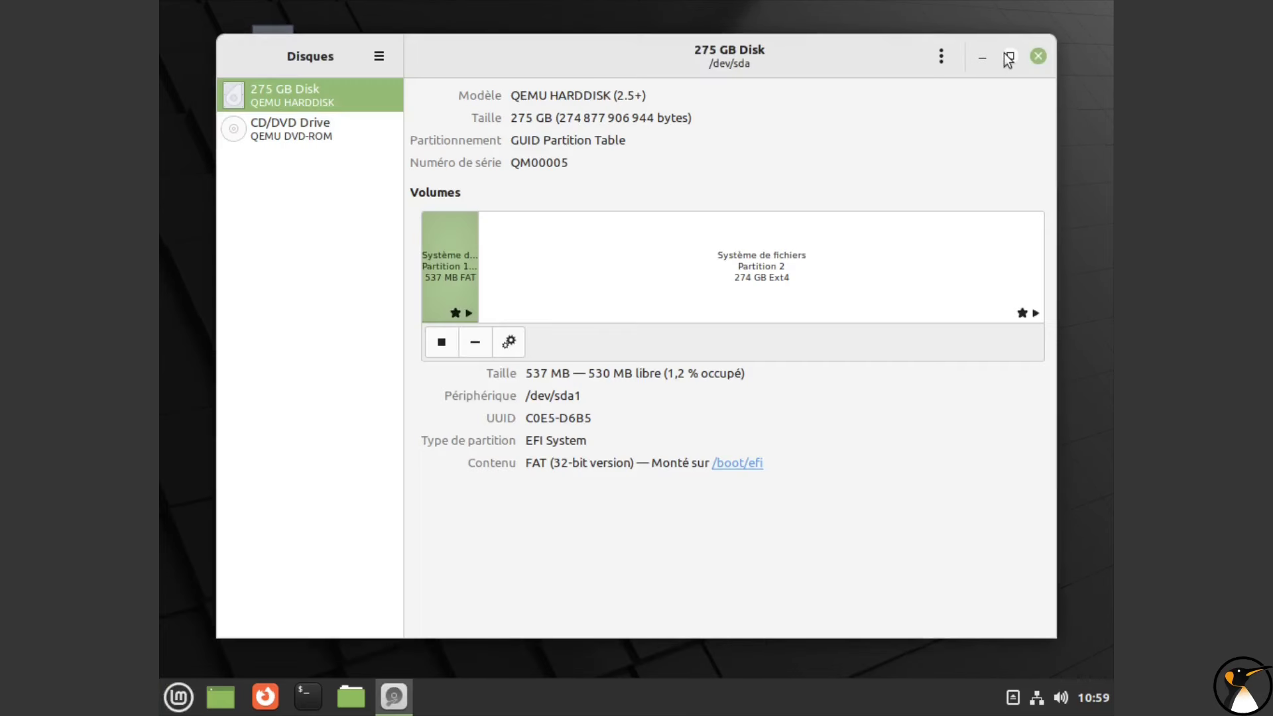
Step: Review the 537 MB FAT and 274 GB Ext4 partitions, close Disks, and bring up restart options
click(1009, 56)
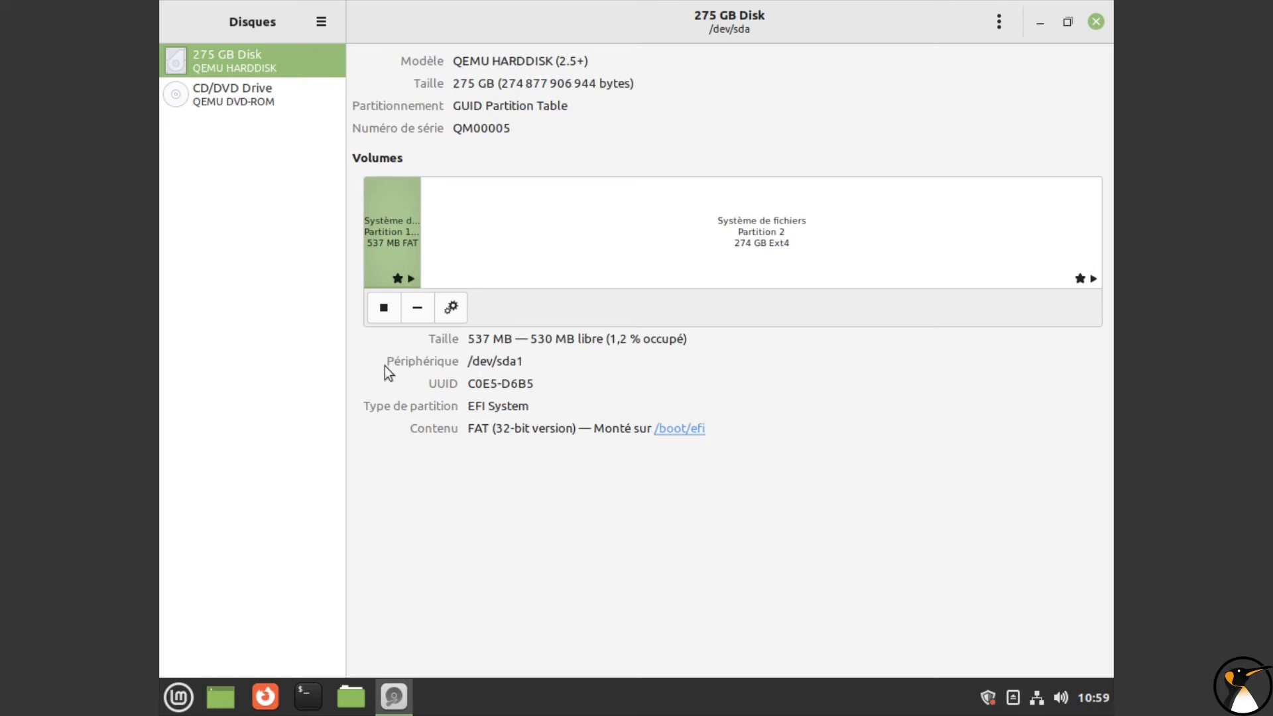
click(836, 235)
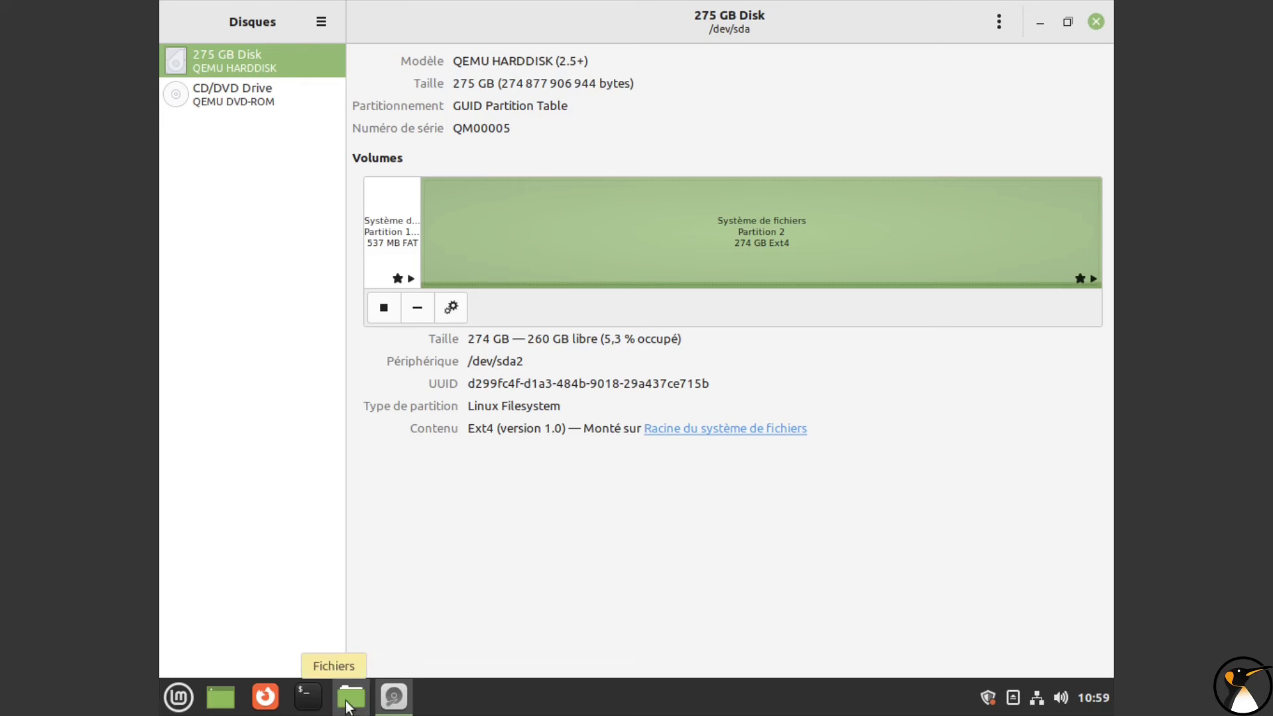
click(1097, 26)
click(202, 638)
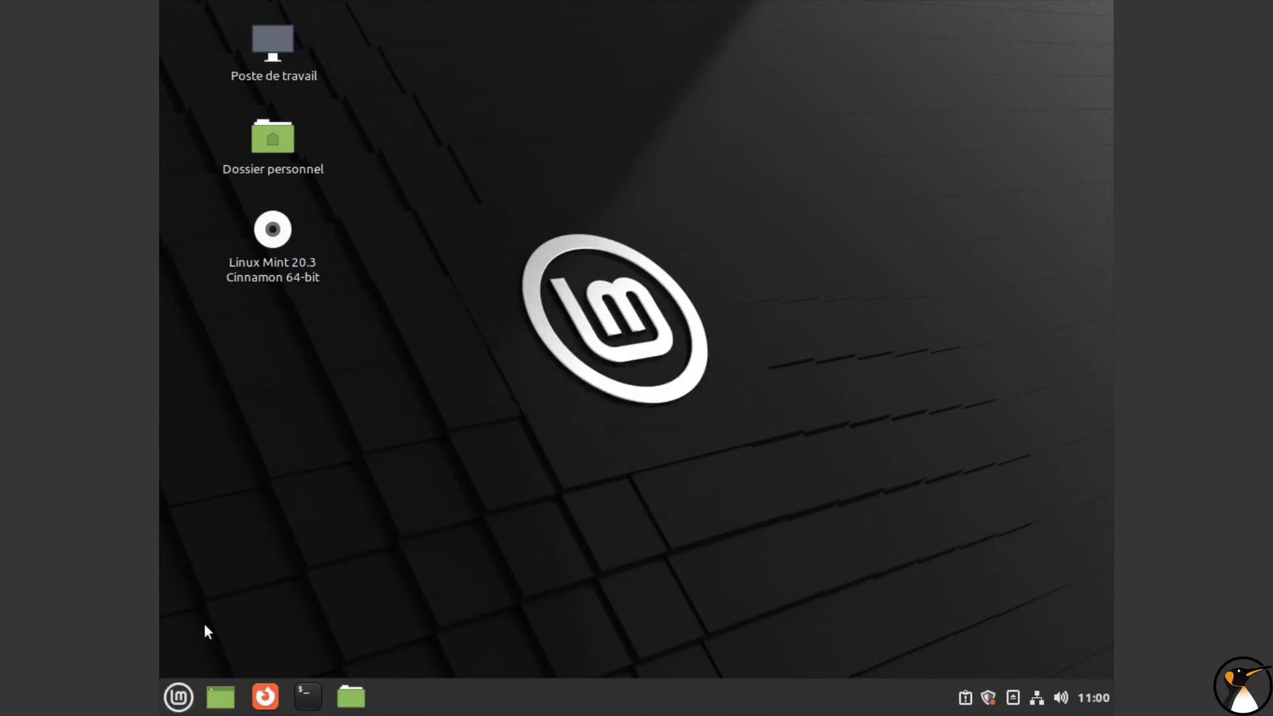
Step: Restart the VM and boot UEFI QEMU DVD-ROM QM00003 from the OVMF Boot Manager
click(628, 391)
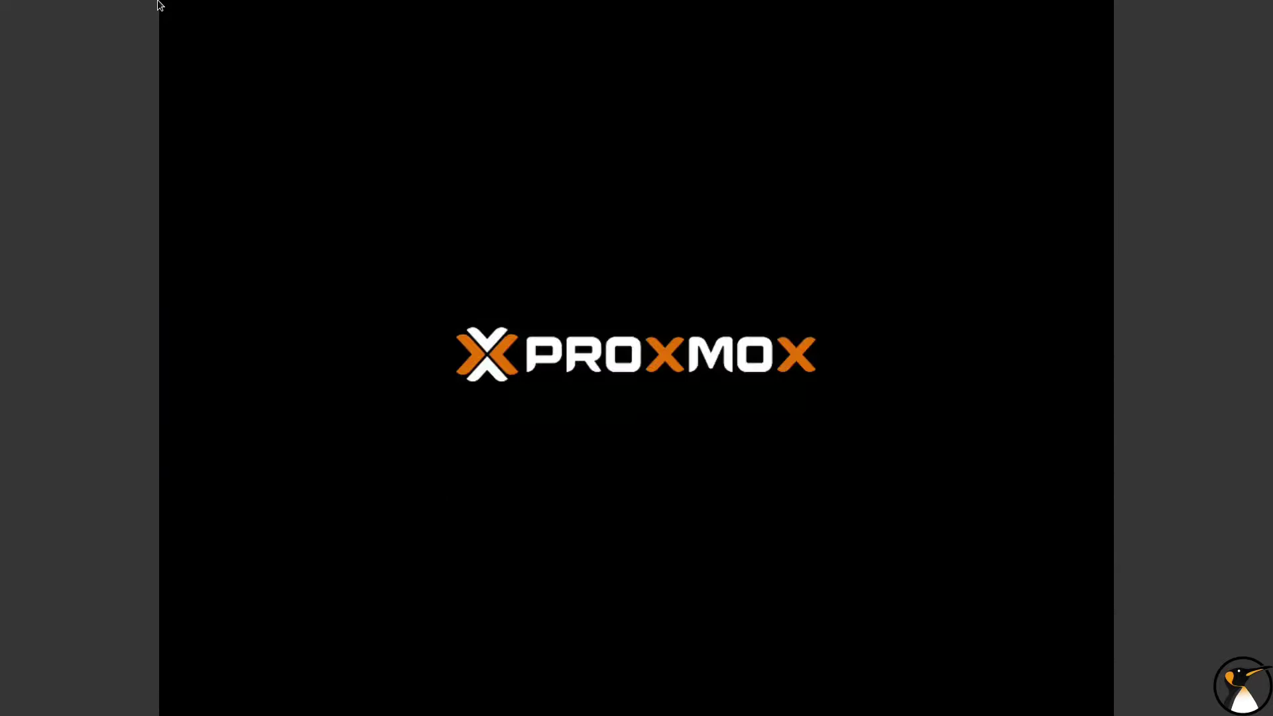
key(Escape)
key(Down)
key(Down)
key(Down)
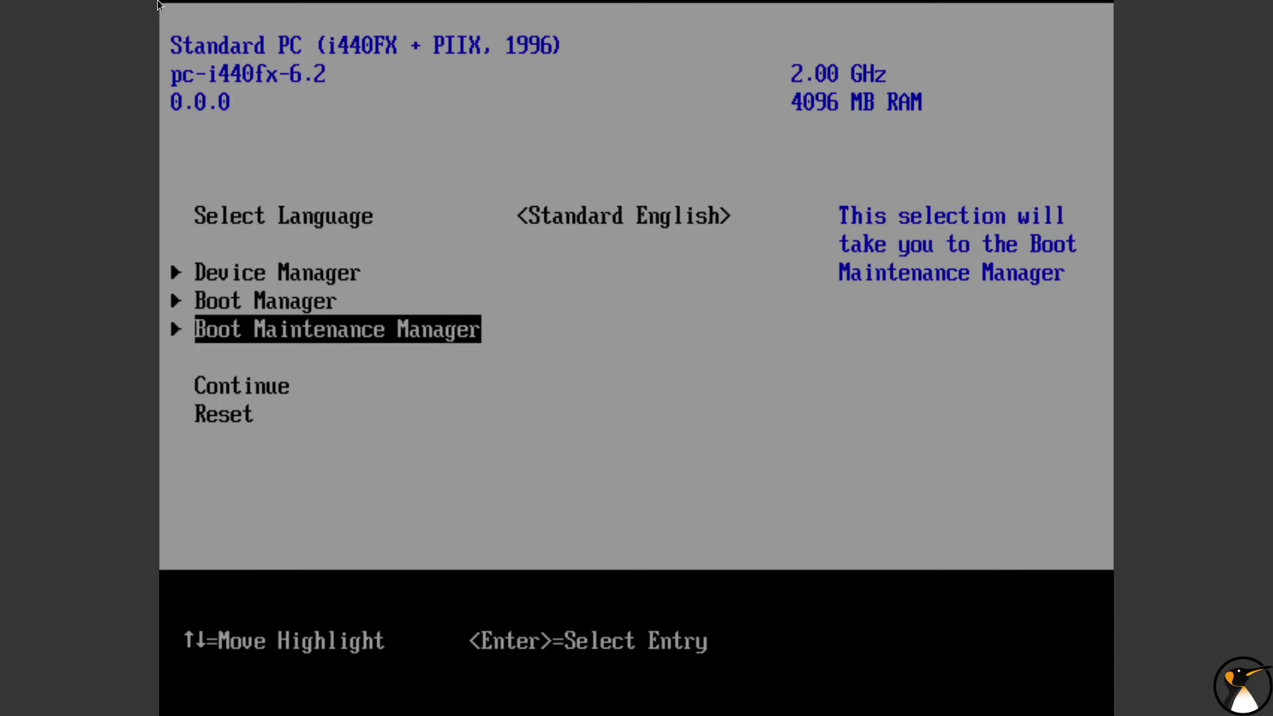
key(Up)
key(Return)
key(Down)
key(Down)
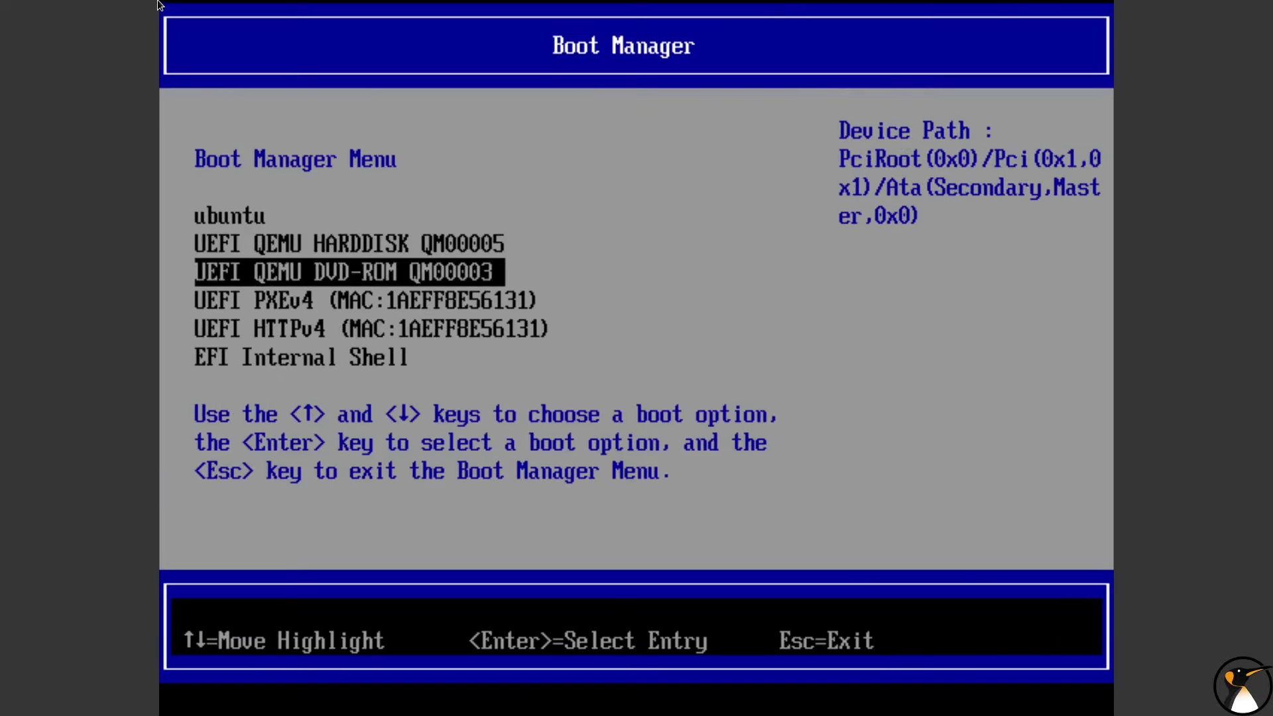
key(Up)
key(Up)
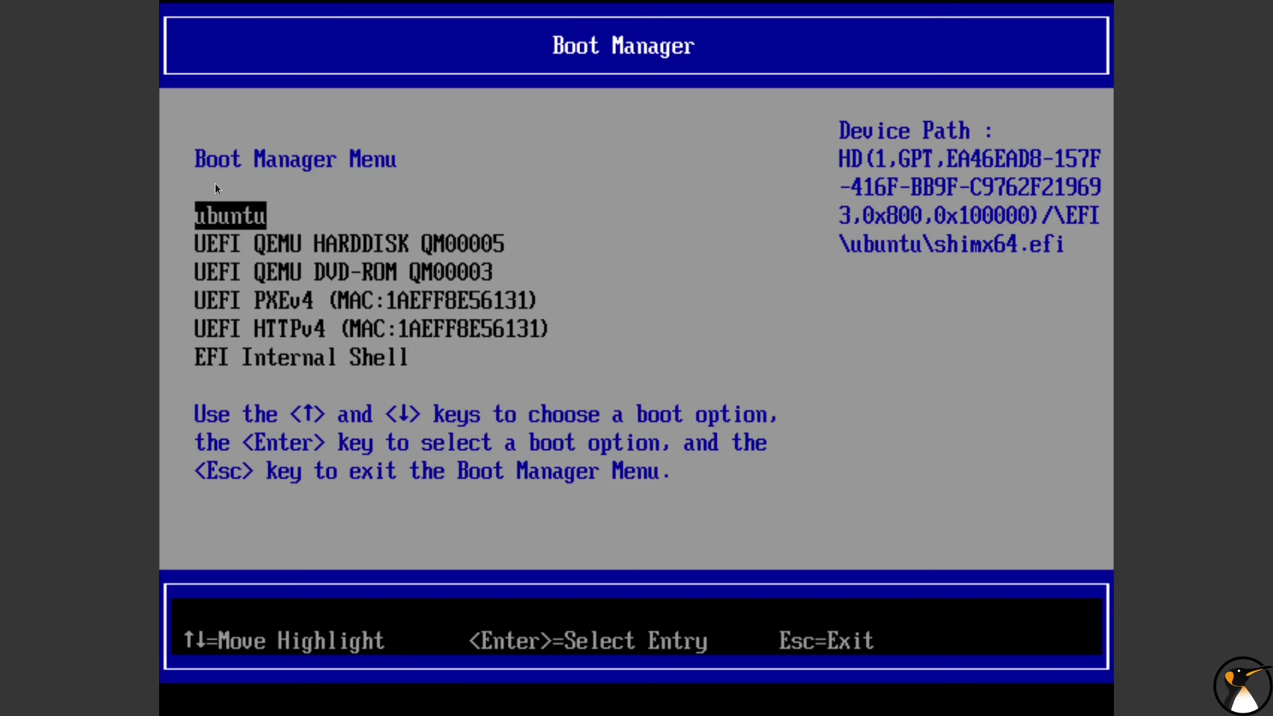
key(Down)
key(Down)
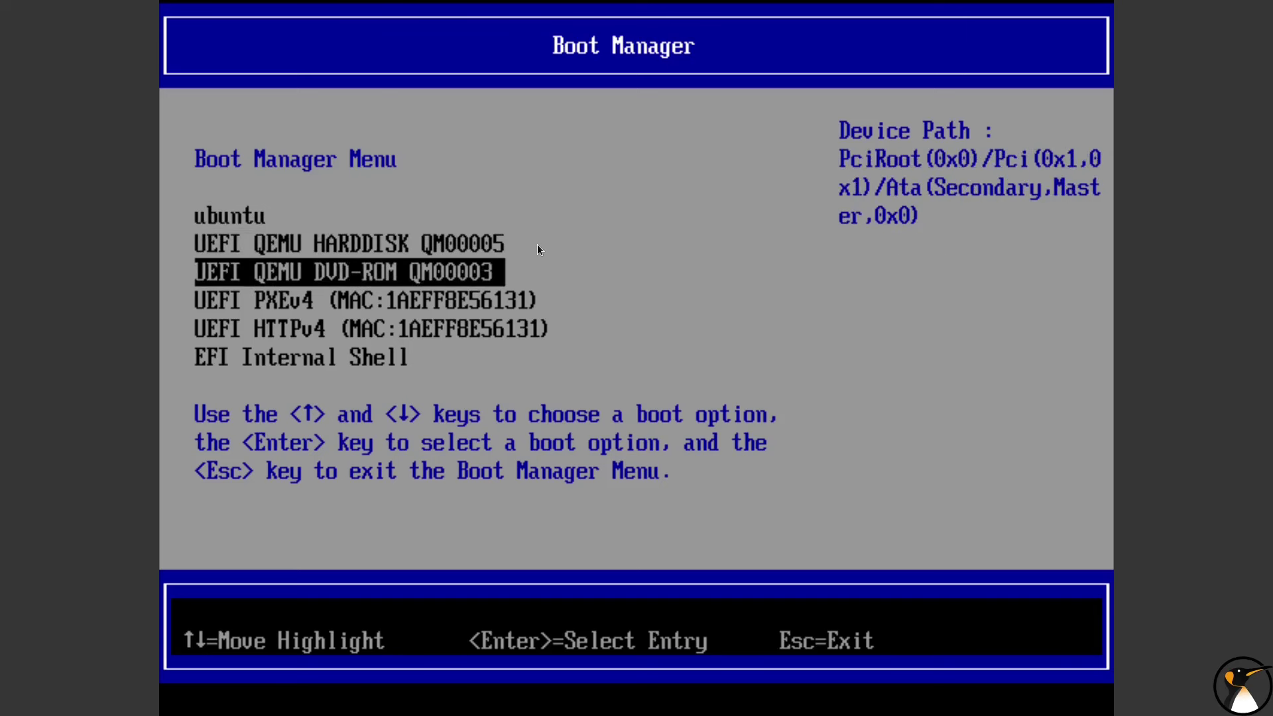
key(Return)
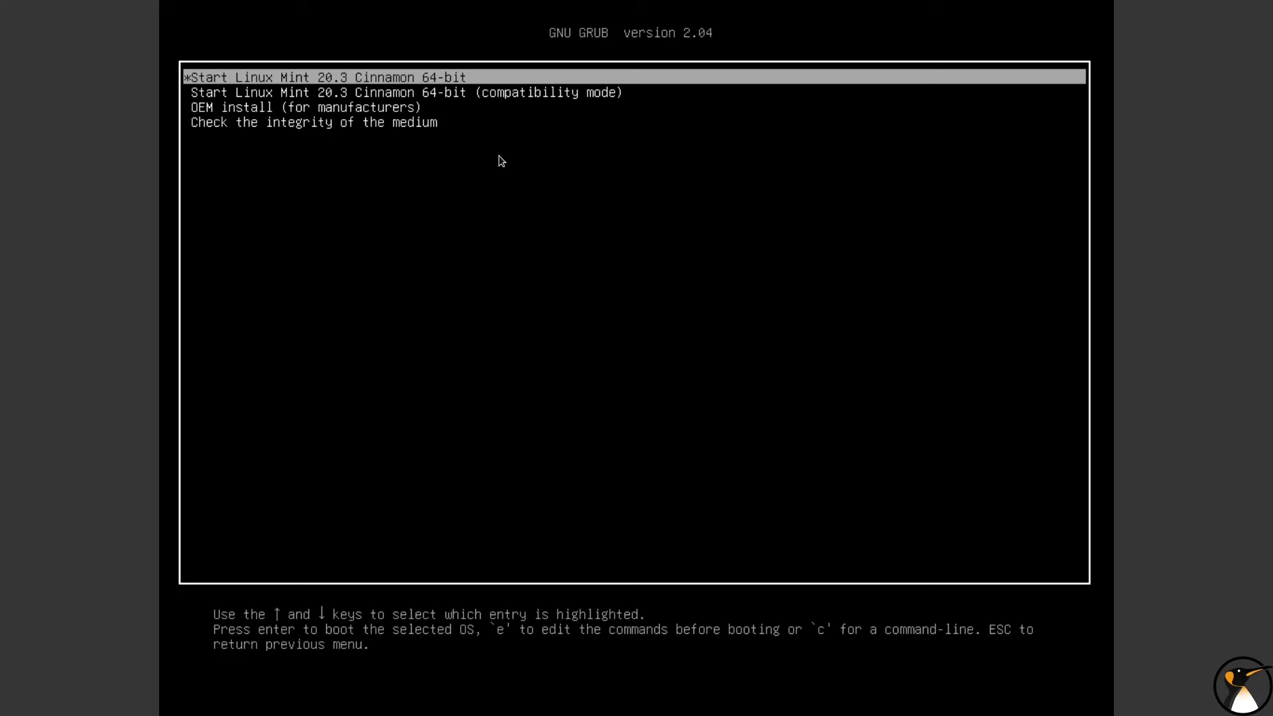
Step: Start the Linux Mint live session and launch Disks by searching 'dis'
key(Return)
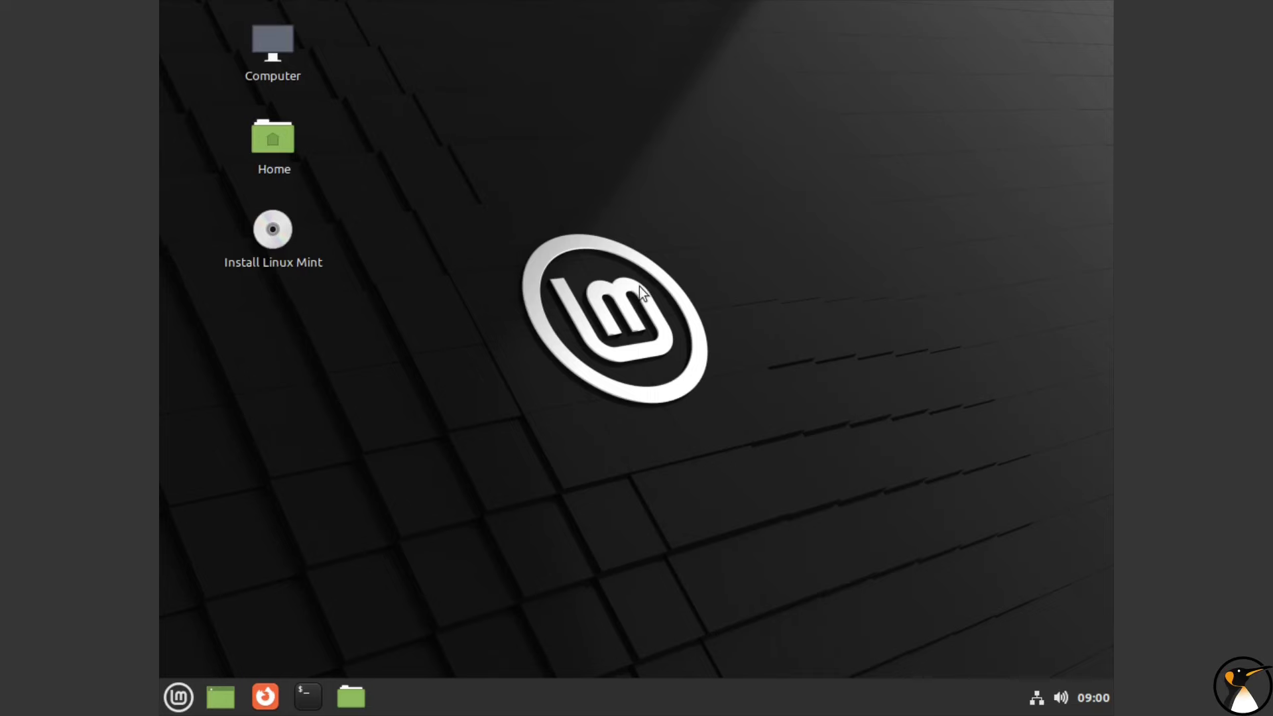
click(190, 698)
click(197, 703)
click(178, 696)
text(dis)
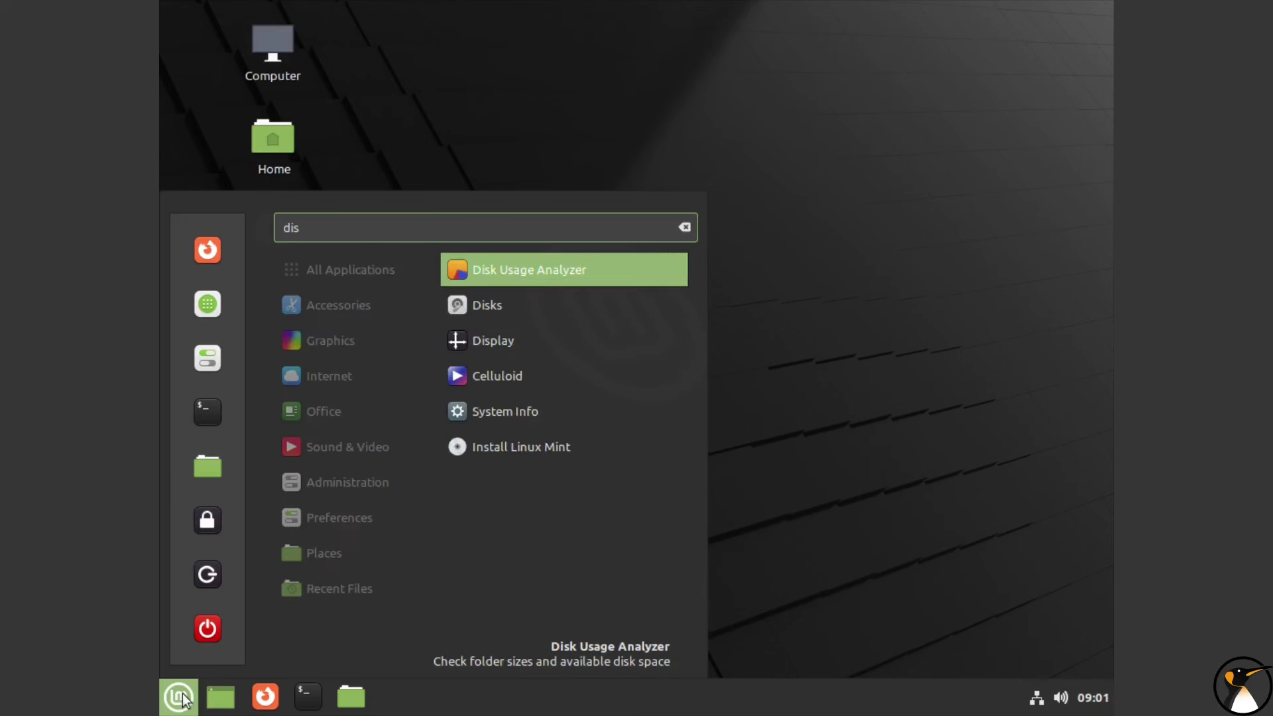
click(514, 304)
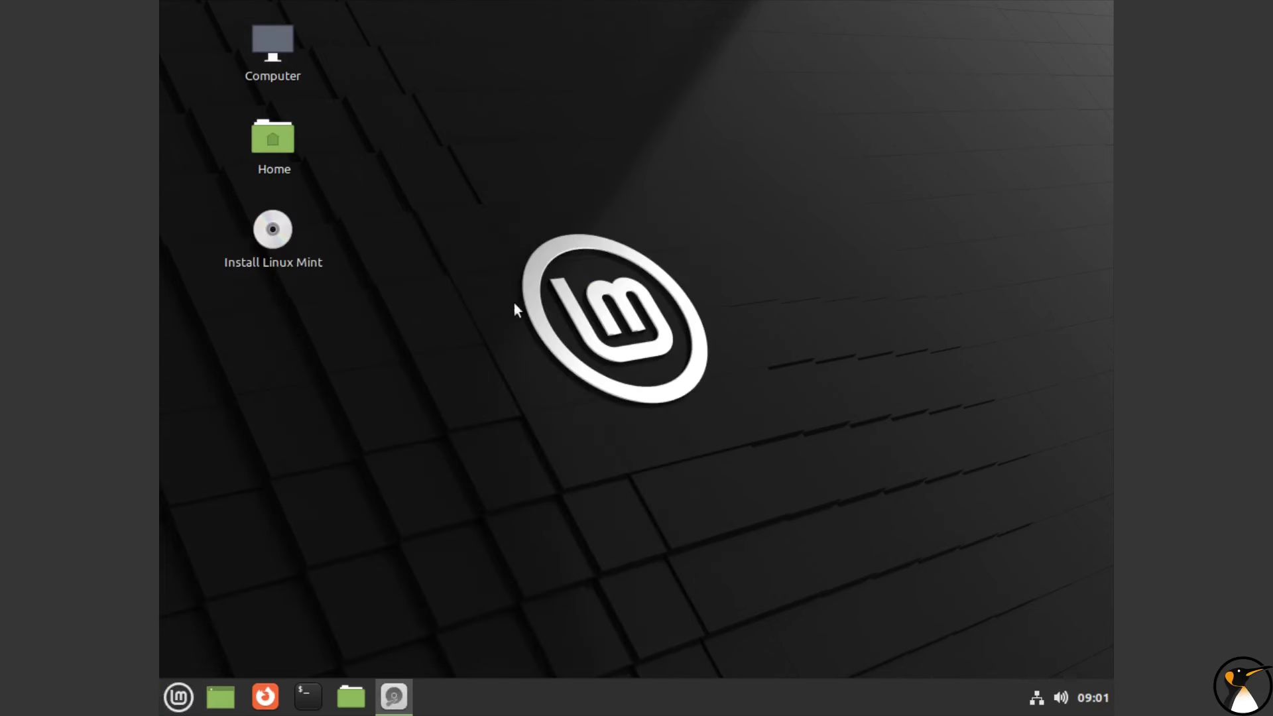
Step: Confirm Partition 2 (Ext4) is unmounted, check the drive menu, and close Disks
click(751, 258)
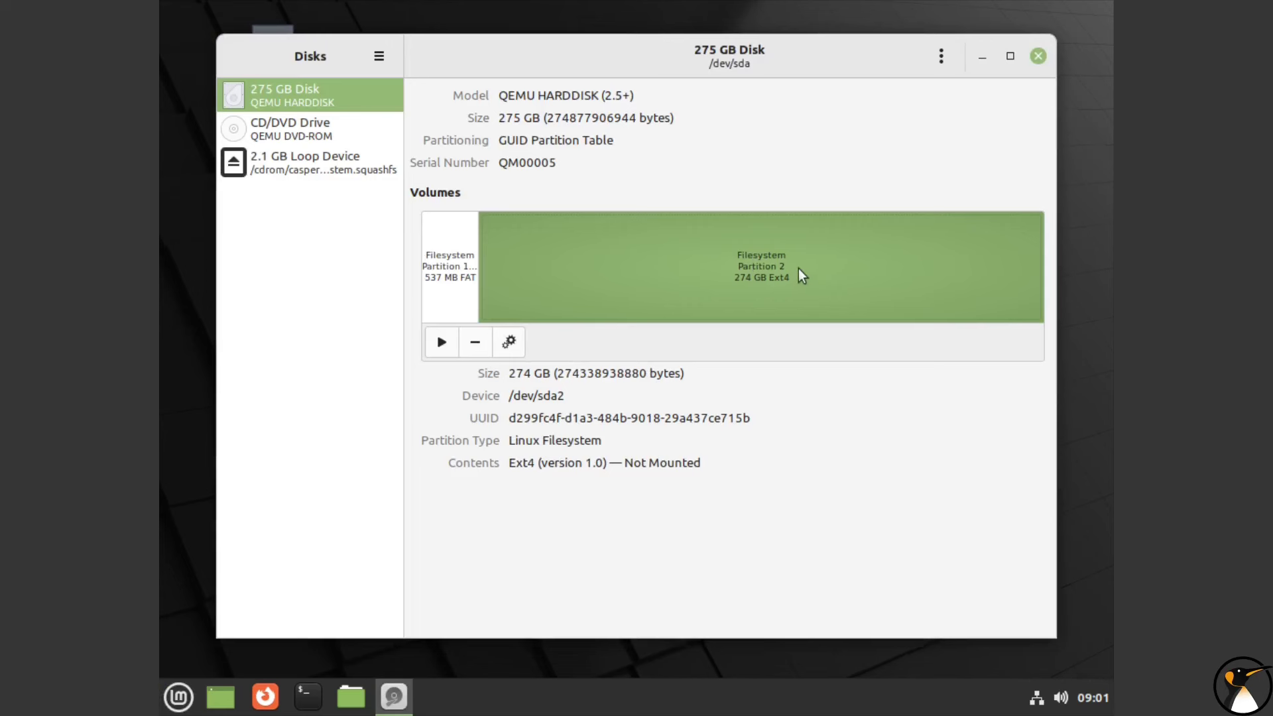
click(945, 57)
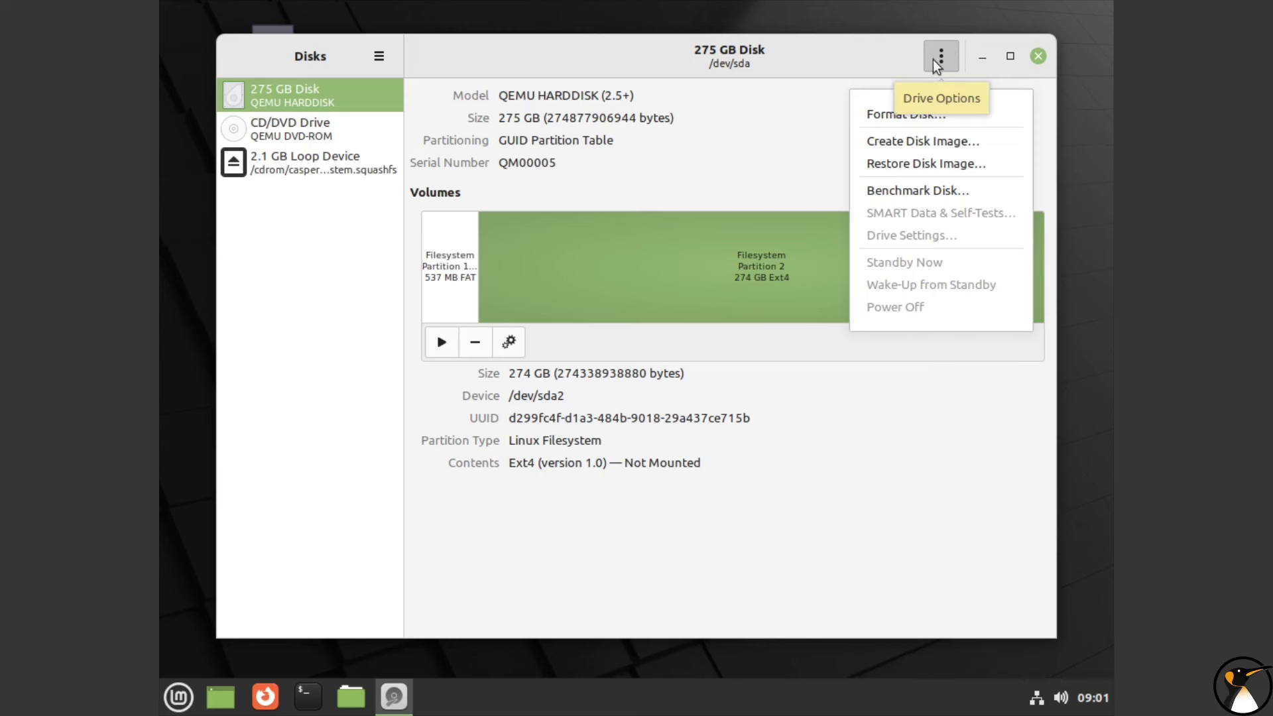
click(798, 220)
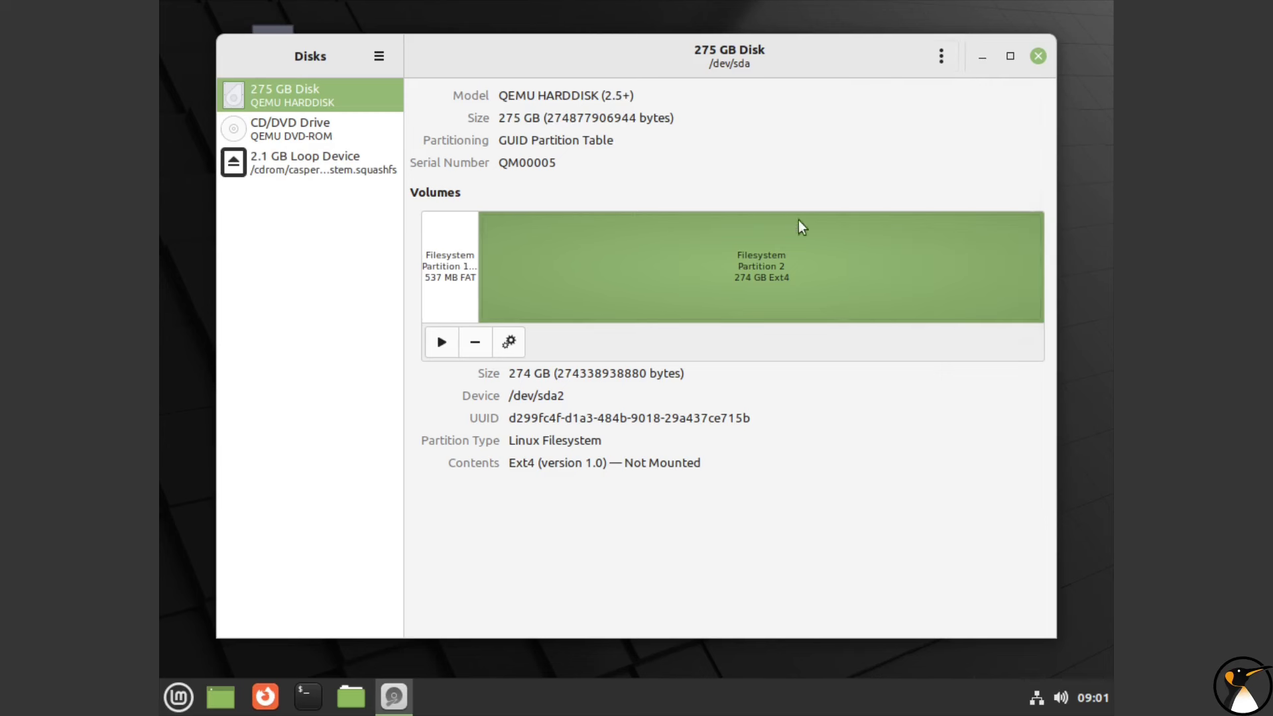
click(1038, 56)
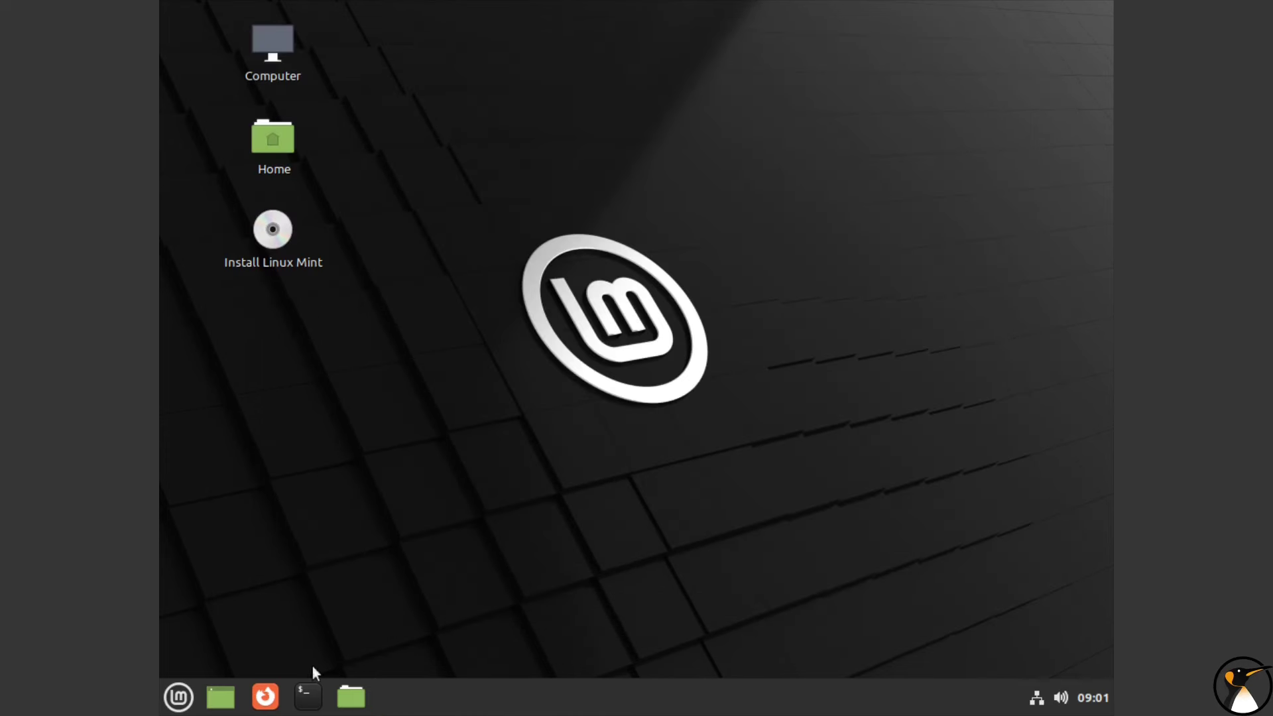
Step: Open GParted and resize /dev/sda2 to 108315 MiB, leaving 153316 MiB free following
click(178, 696)
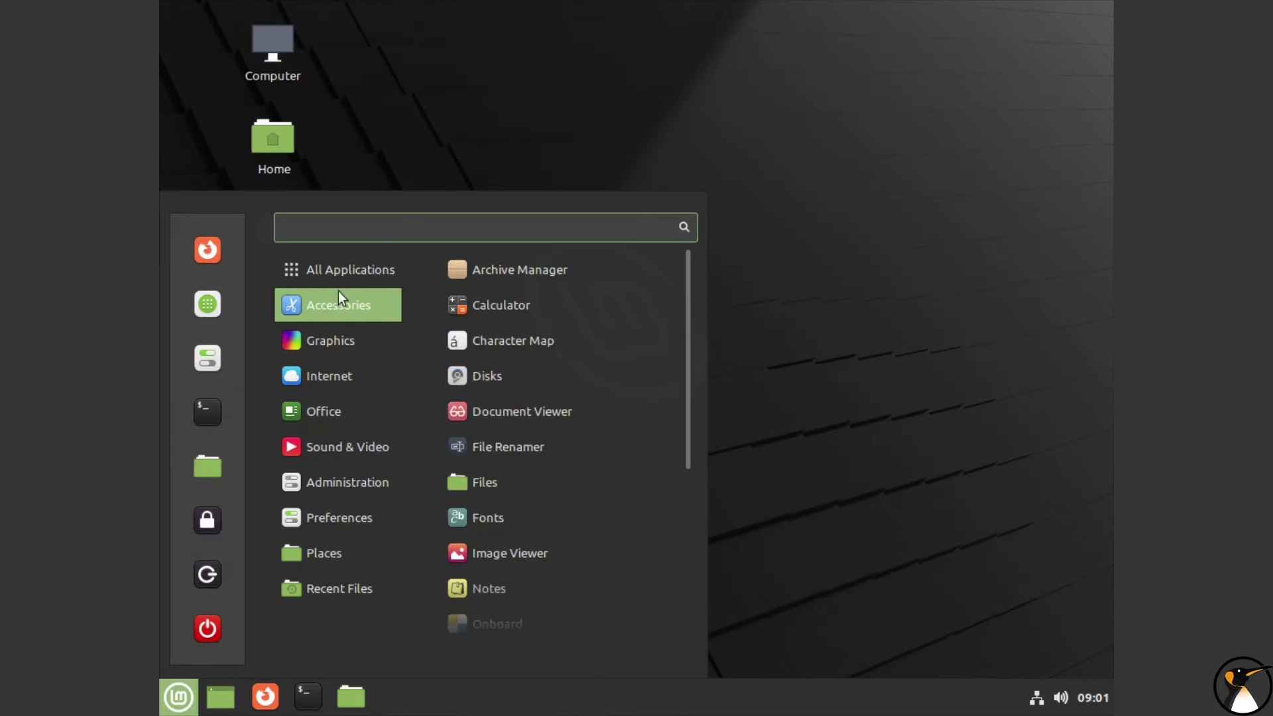
click(213, 371)
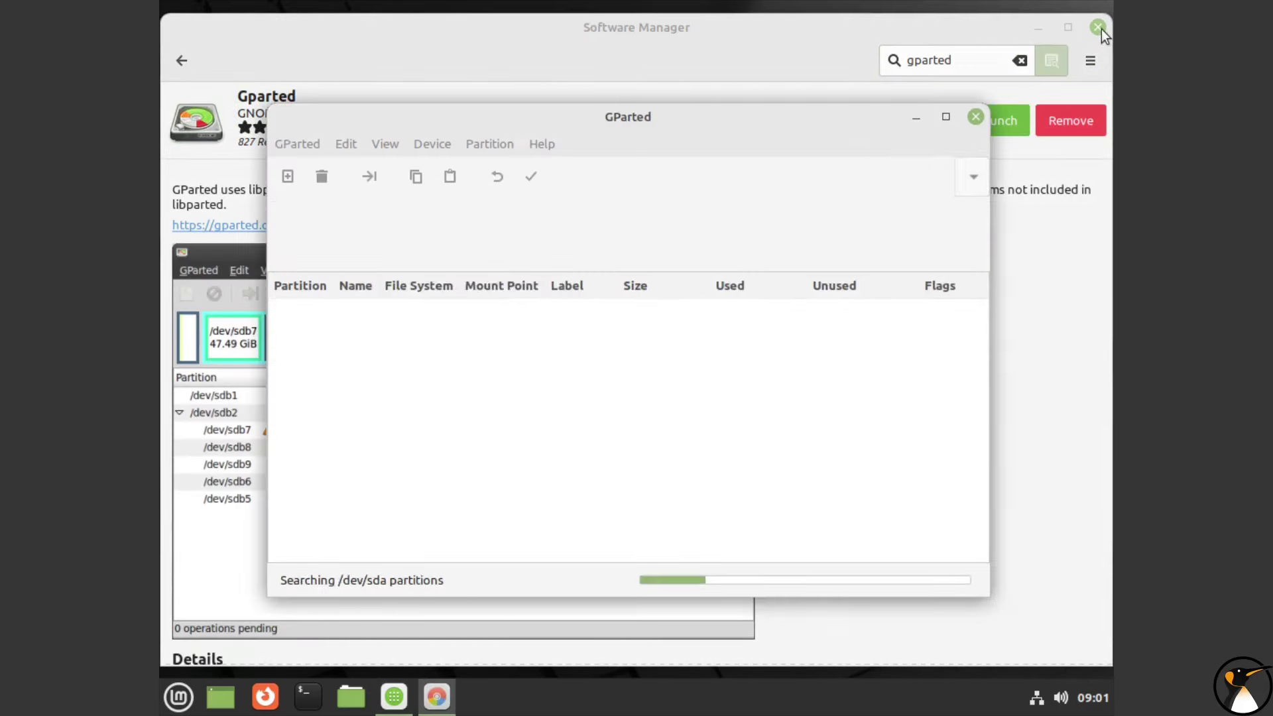
click(1101, 29)
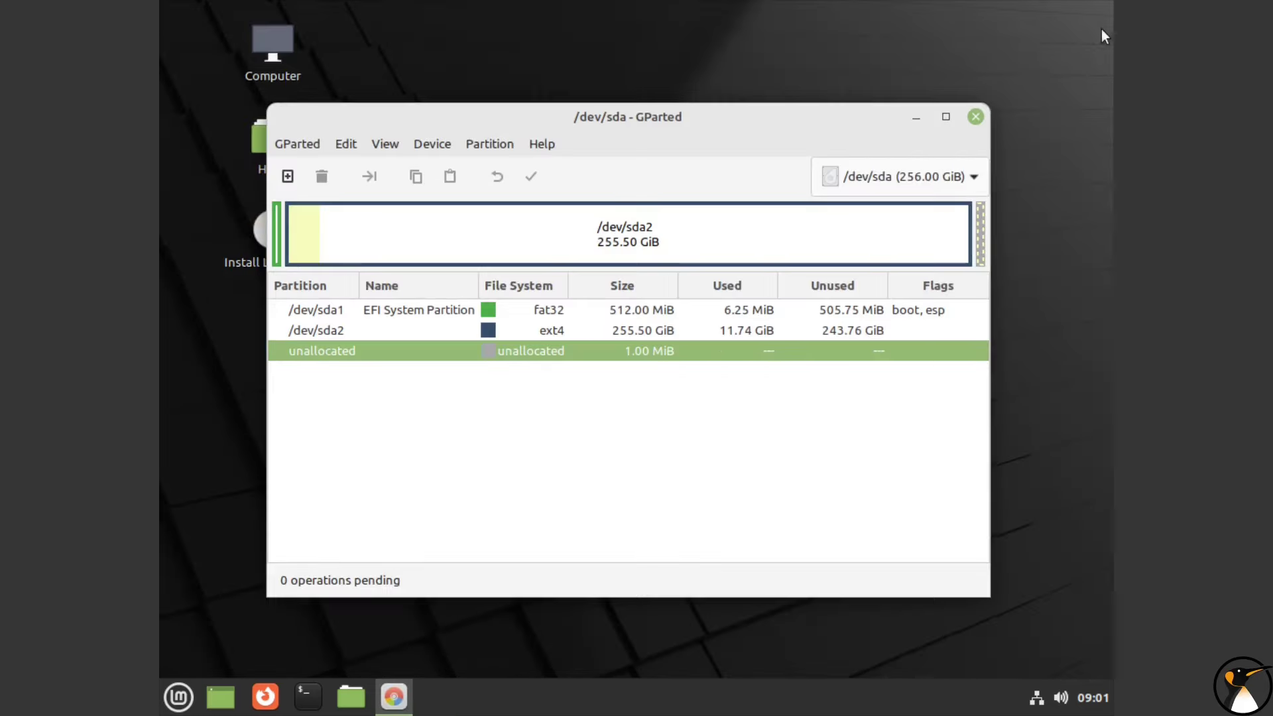
click(865, 222)
right_click(865, 222)
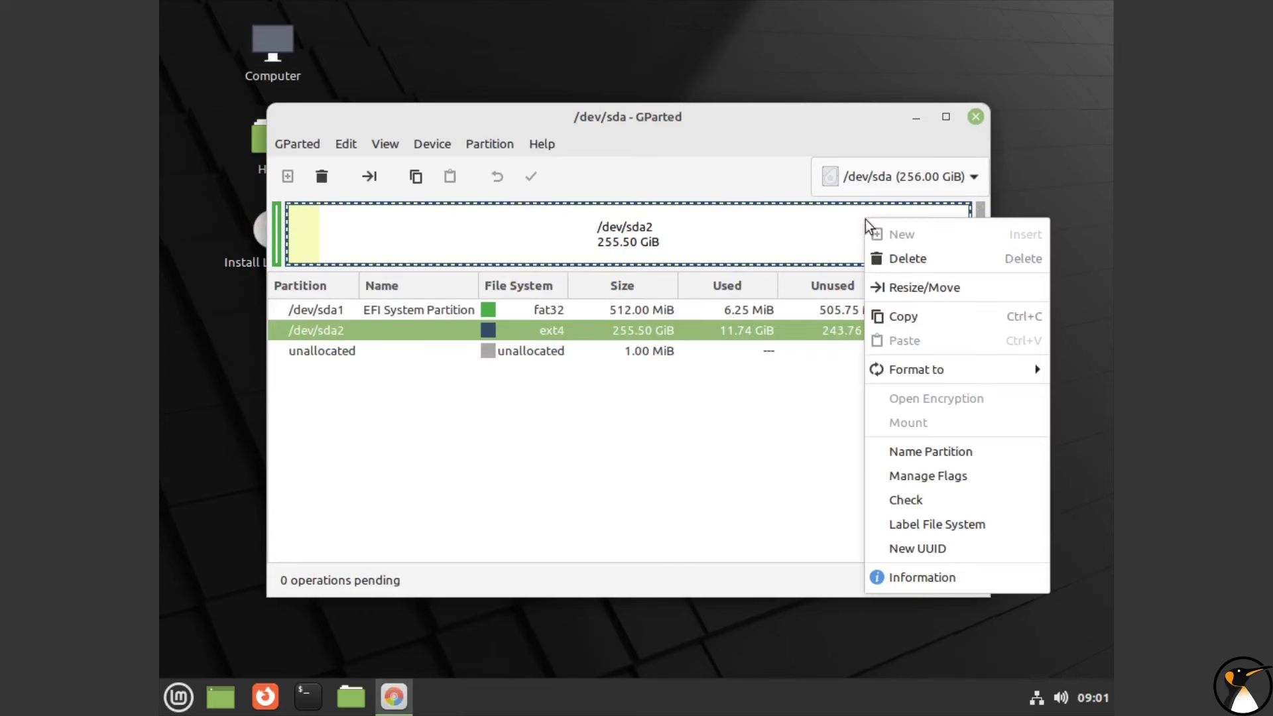
click(889, 288)
drag(872, 291, 598, 285)
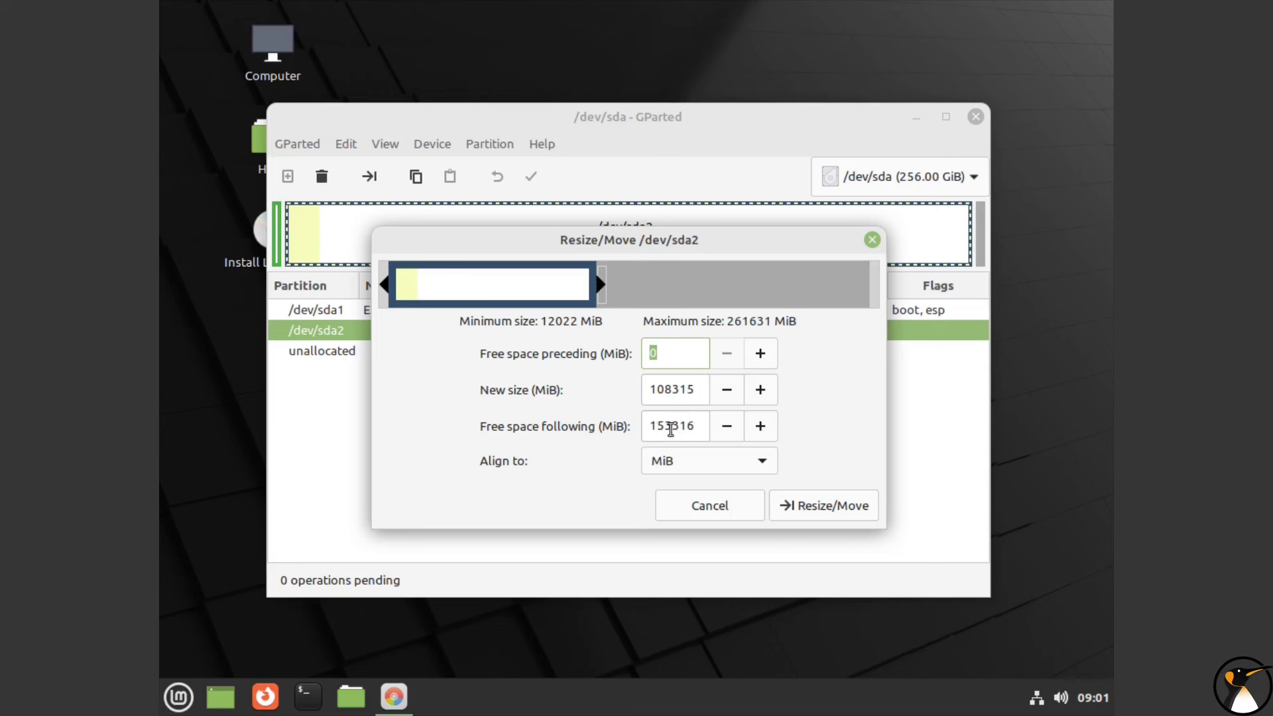
Step: Apply the /dev/sda2 shrink to 105.78 GiB, leaving 149.72 GiB unallocated, then close GParted
click(828, 508)
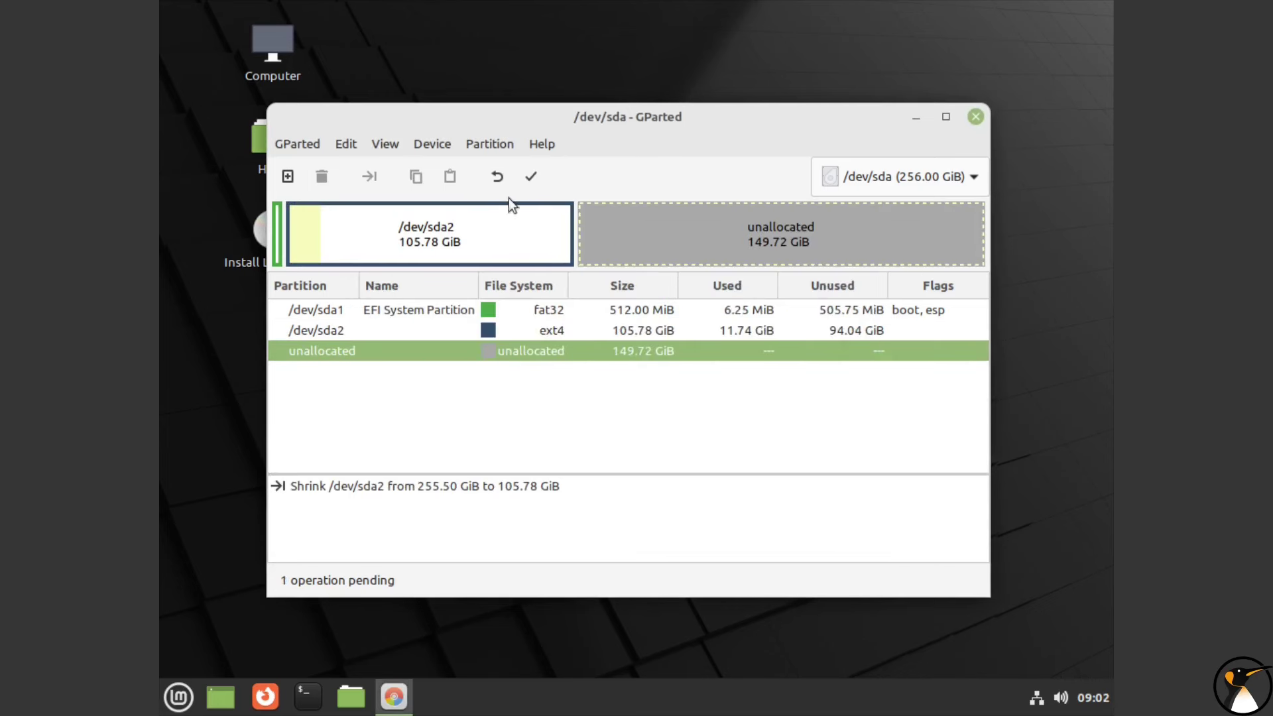
click(529, 177)
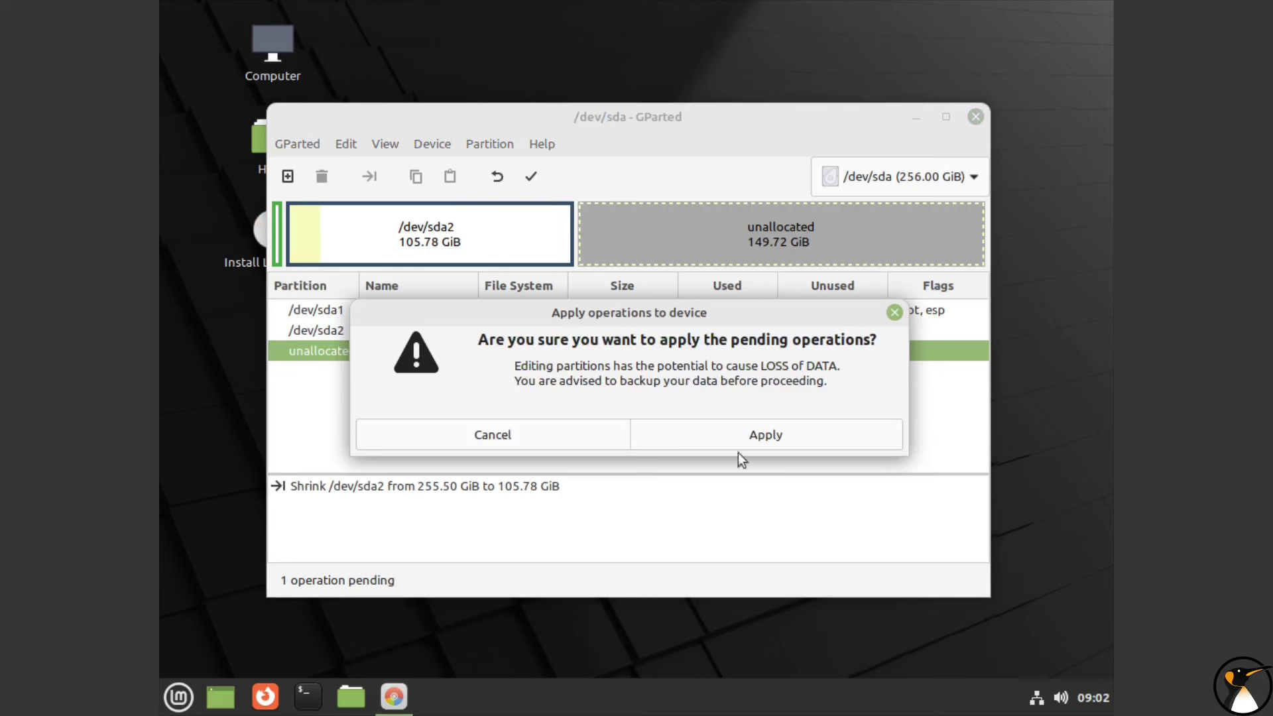
click(766, 442)
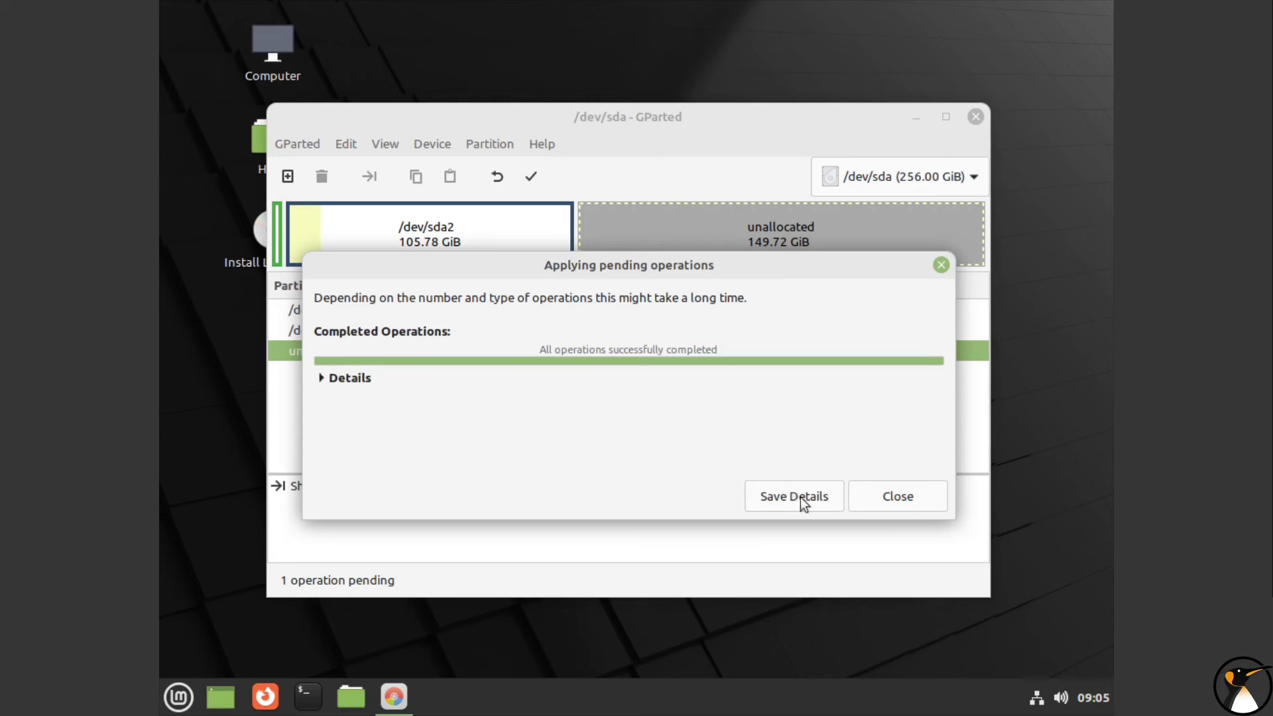
click(908, 491)
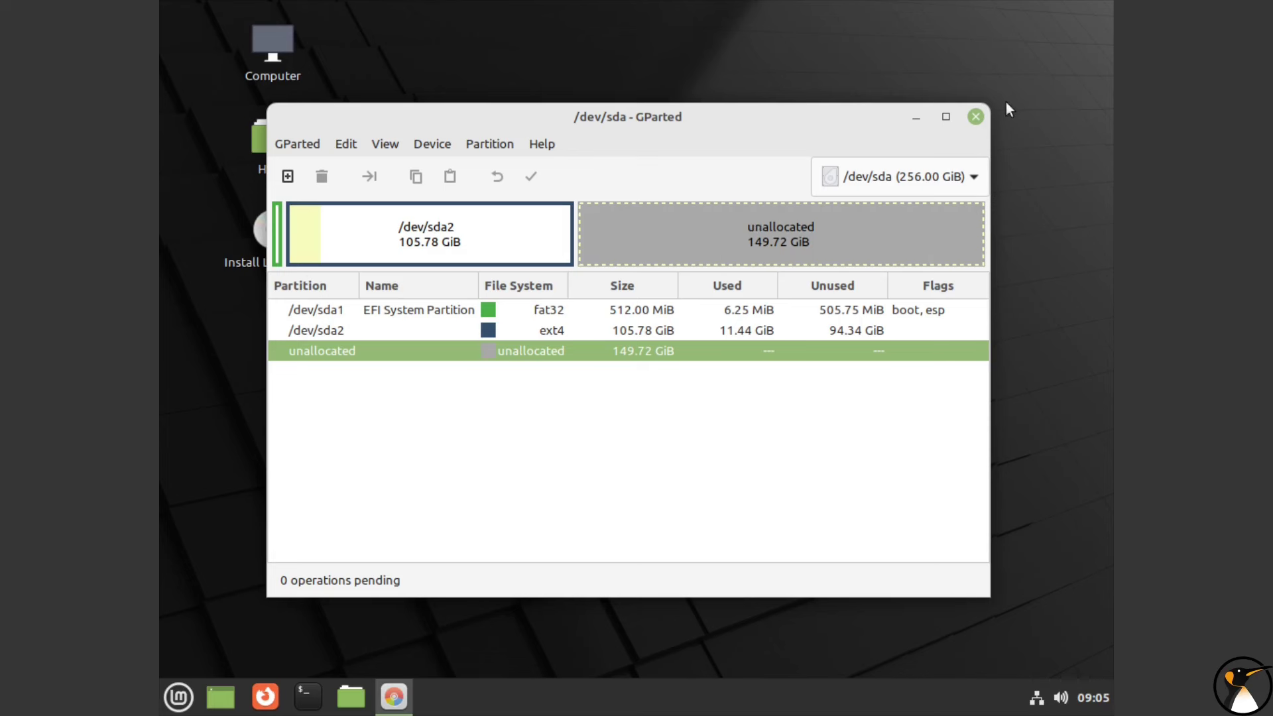
click(974, 117)
Step: Reboot the installed Mint system with the install medium removed, then log in with the user password
click(177, 696)
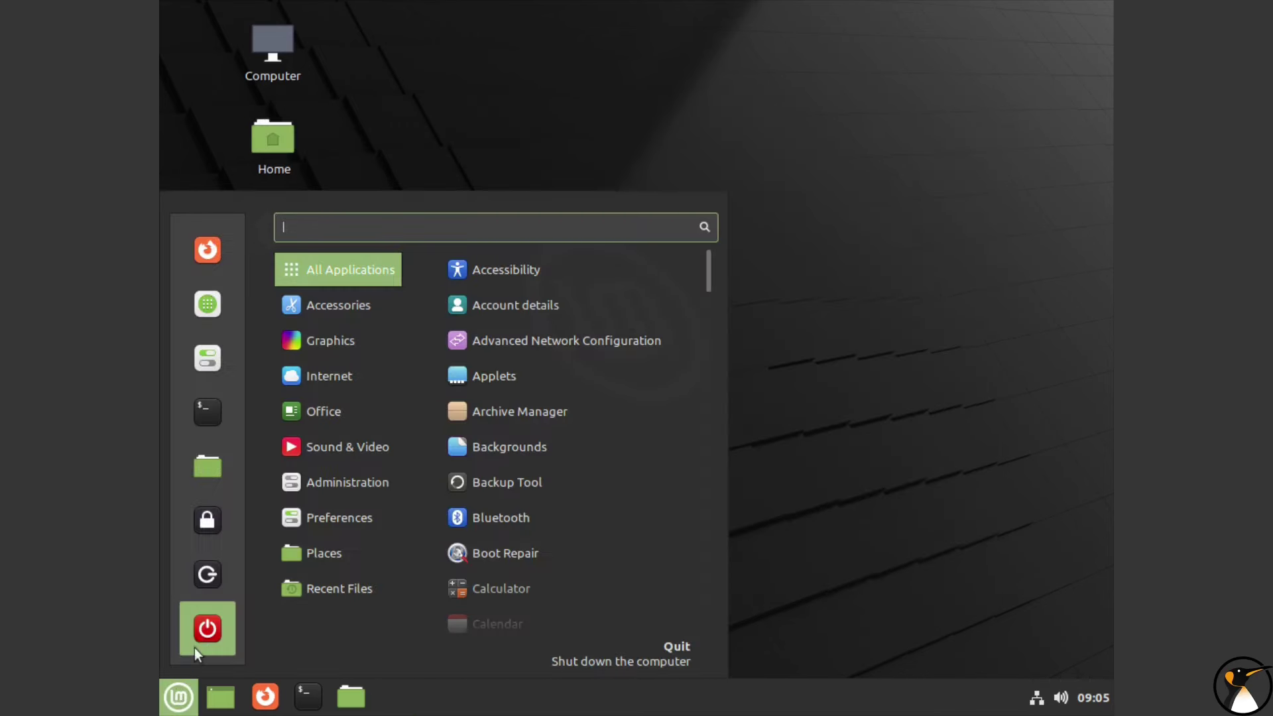
click(195, 648)
click(605, 395)
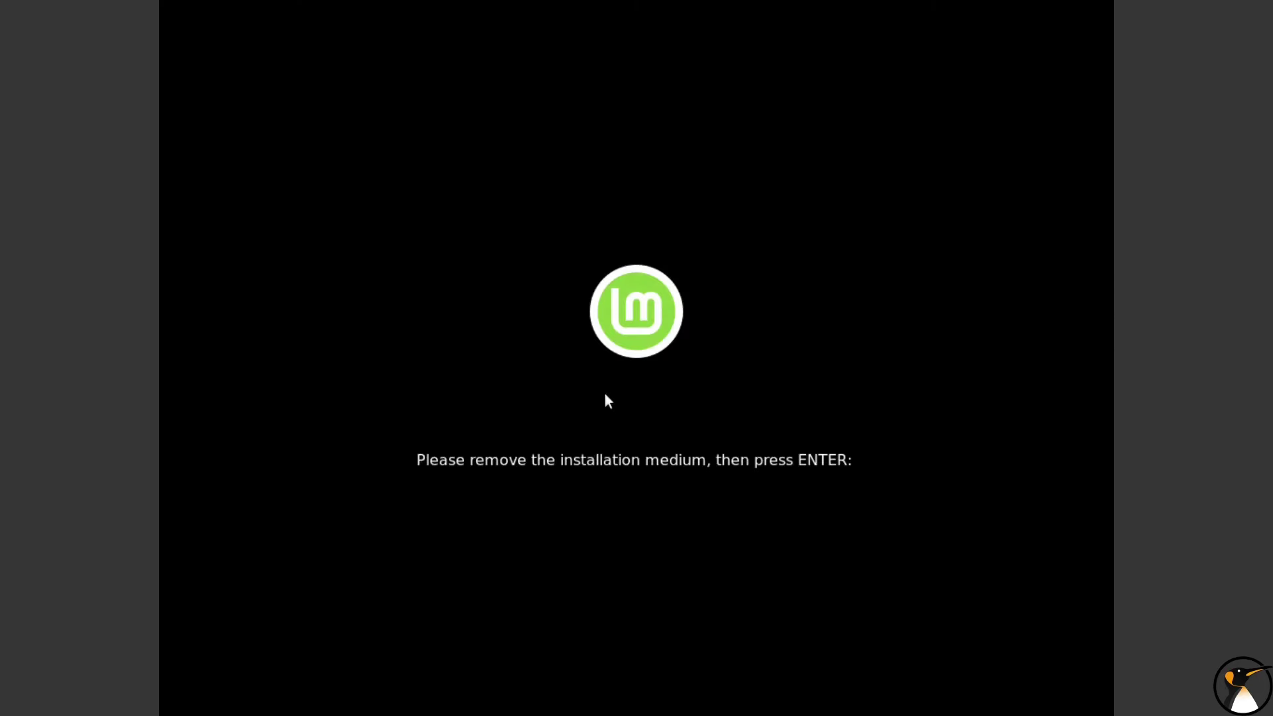
key(Return)
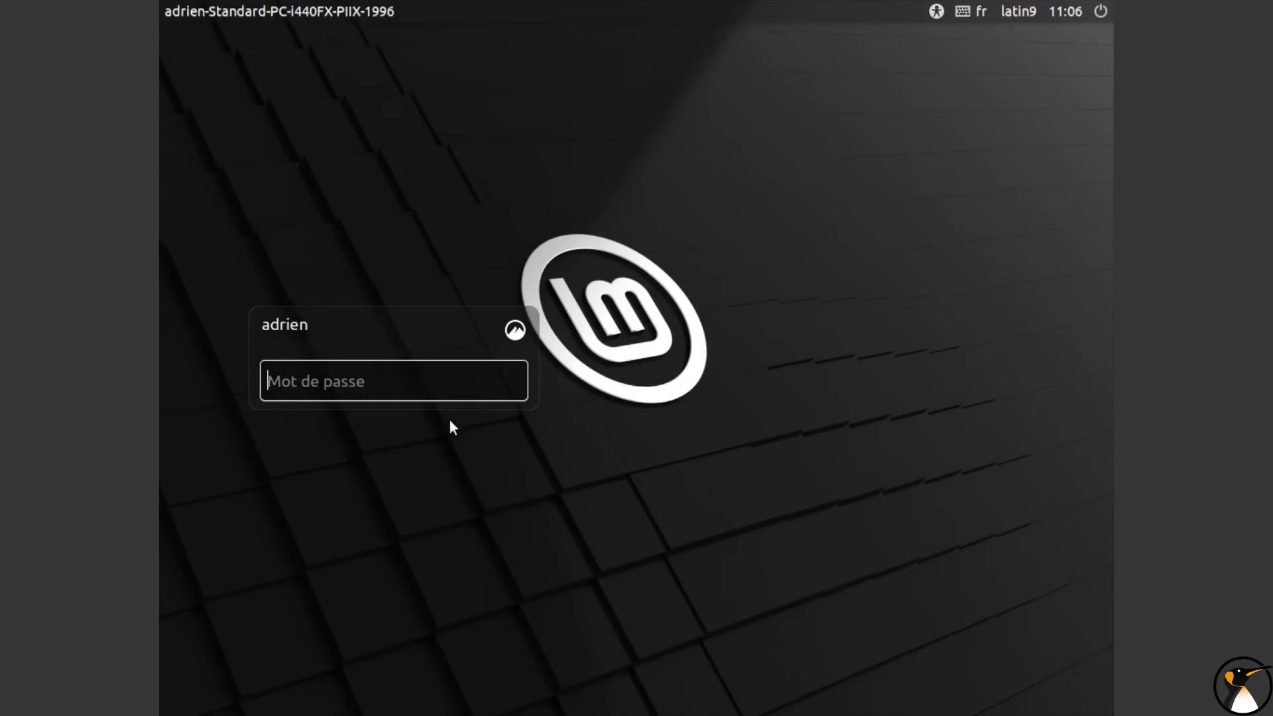
text(•••••••)
key(Return)
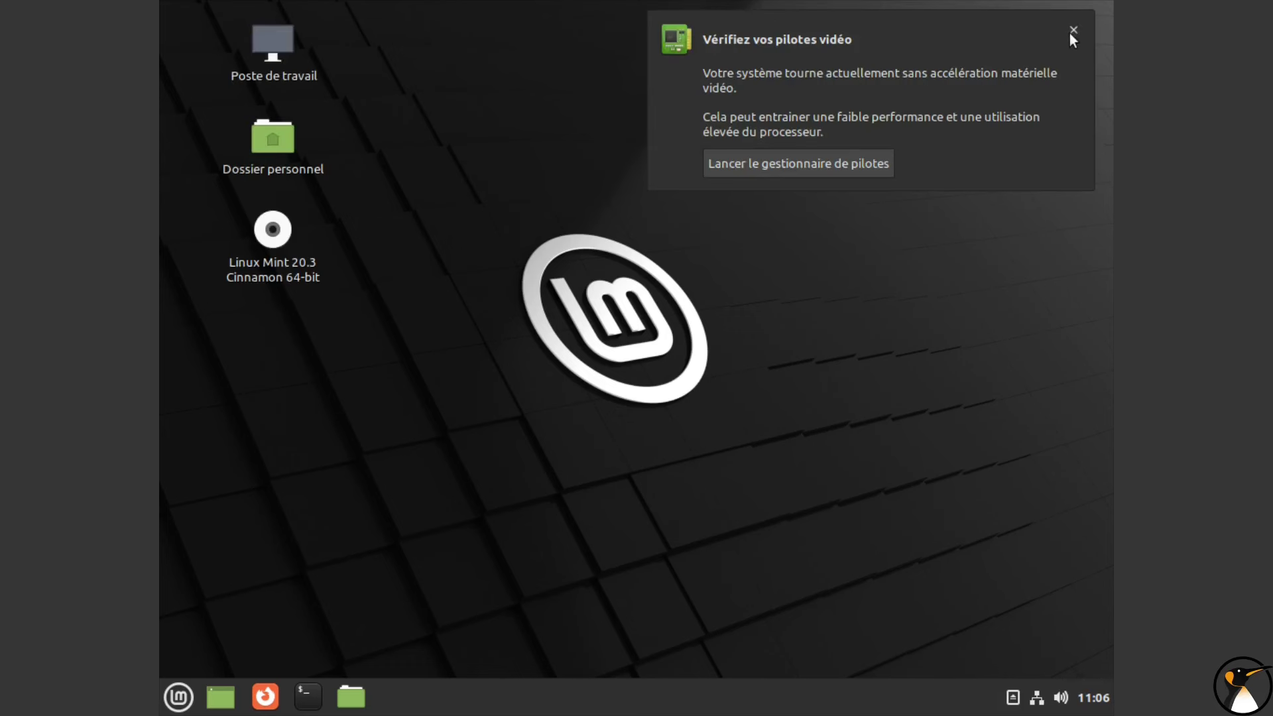
Step: Dismiss the video driver warning and close the welcome window, disabling it at startup
click(1072, 31)
click(857, 568)
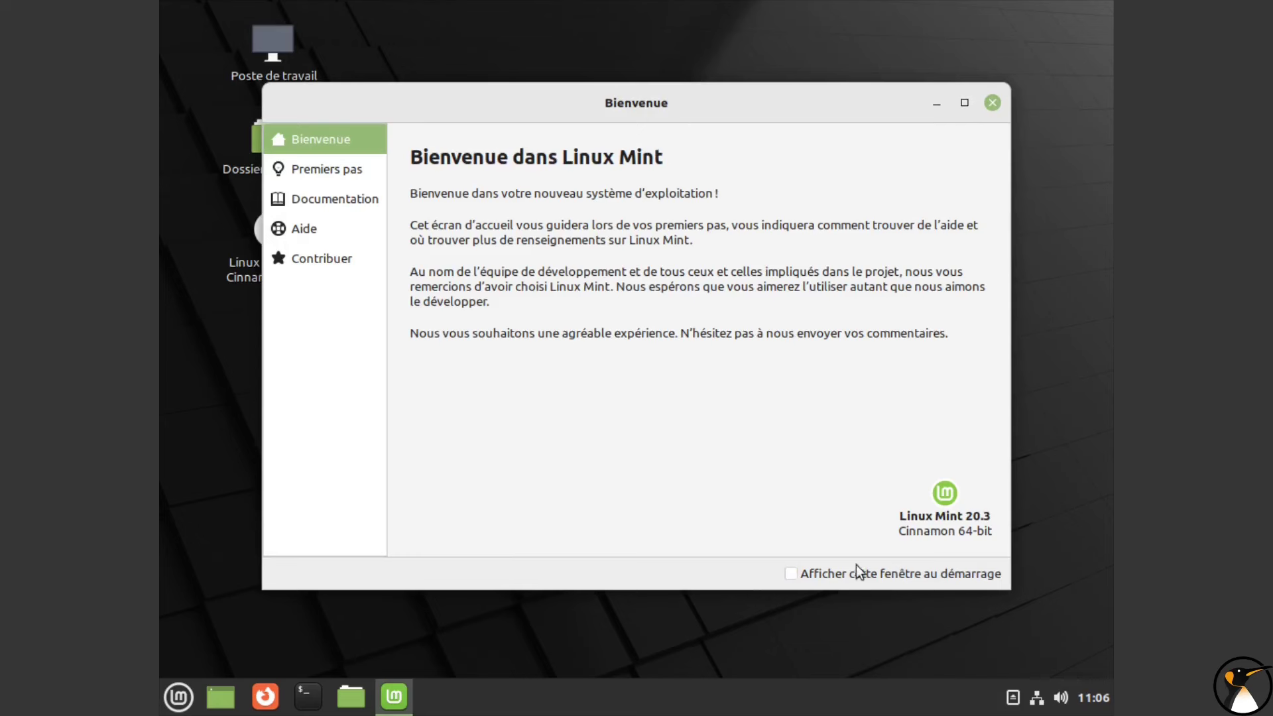
click(993, 104)
Step: In Nemo, browse from / into boot > efi, authenticating with the administrator password
double_click(278, 72)
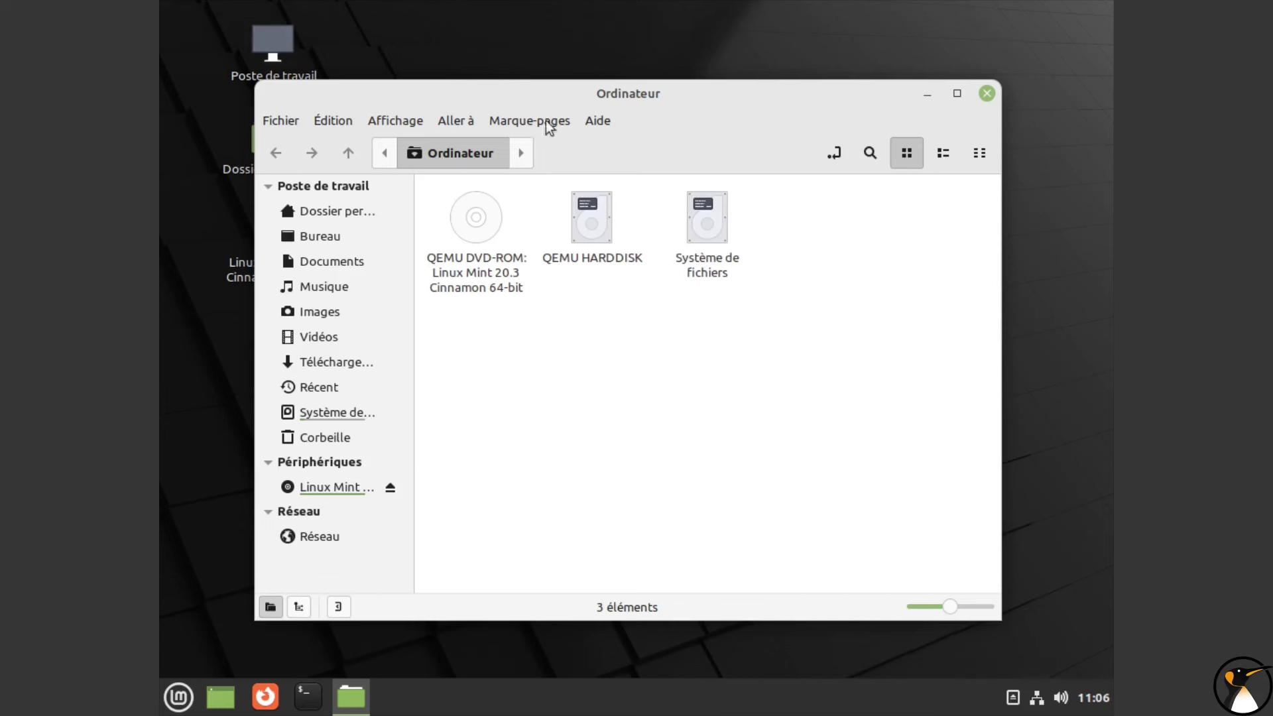
drag(568, 102, 643, 98)
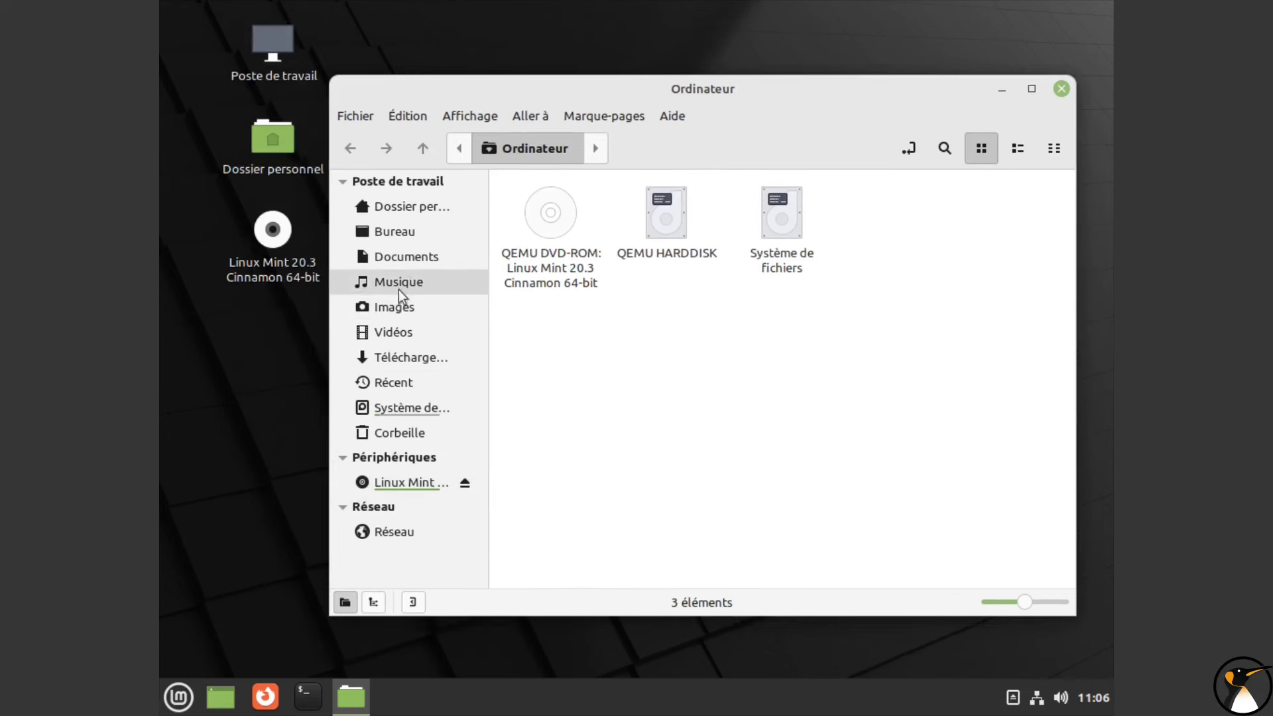
click(408, 411)
double_click(658, 217)
double_click(534, 214)
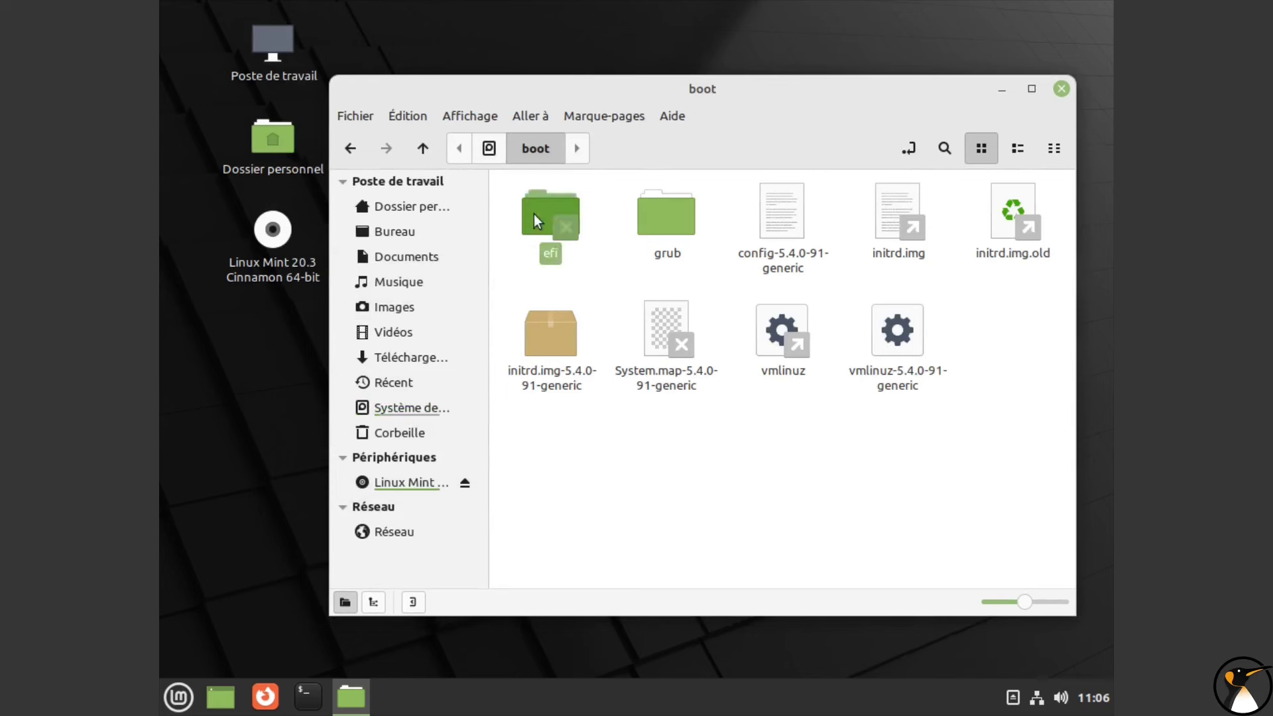
text(••••••)
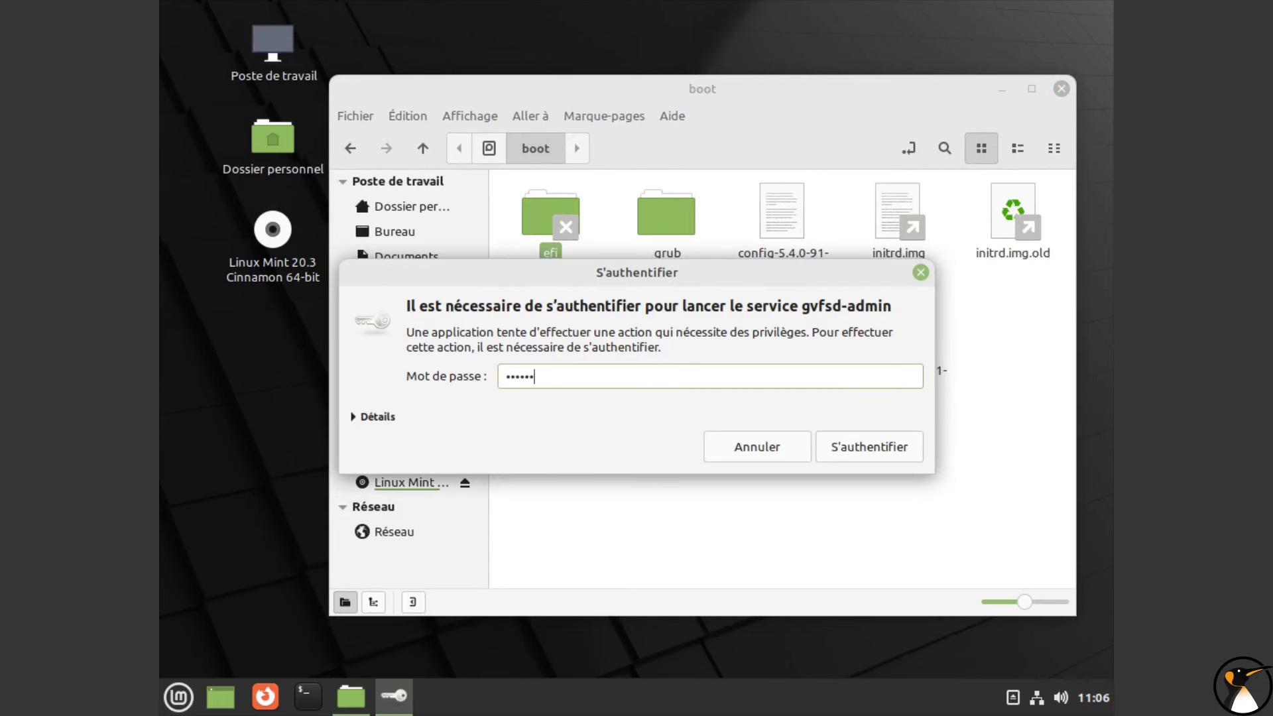
key(Return)
text(••••••)
key(Return)
text(••••••)
key(BackSpace)
key(BackSpace)
key(BackSpace)
key(BackSpace)
key(BackSpace)
key(BackSpace)
text(••••••)
key(Return)
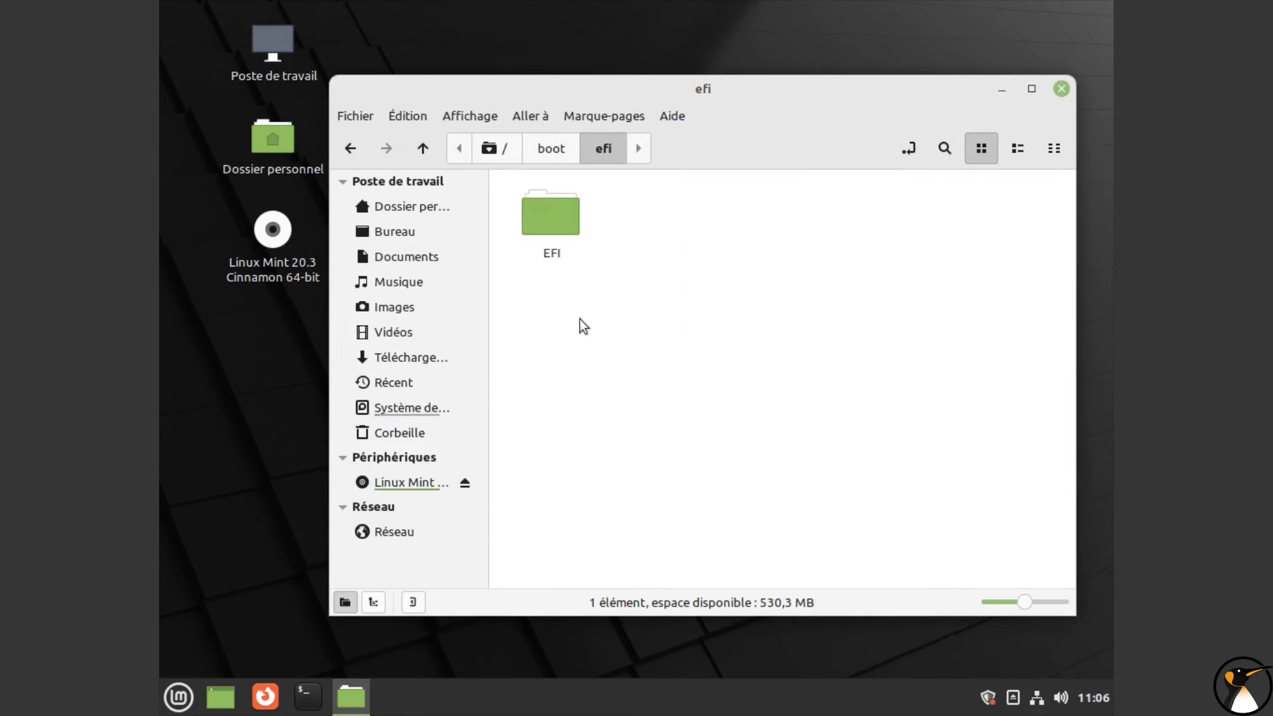
Step: Inspect the EFI > ubuntu boot files, return to EFI, and close Nemo
double_click(557, 220)
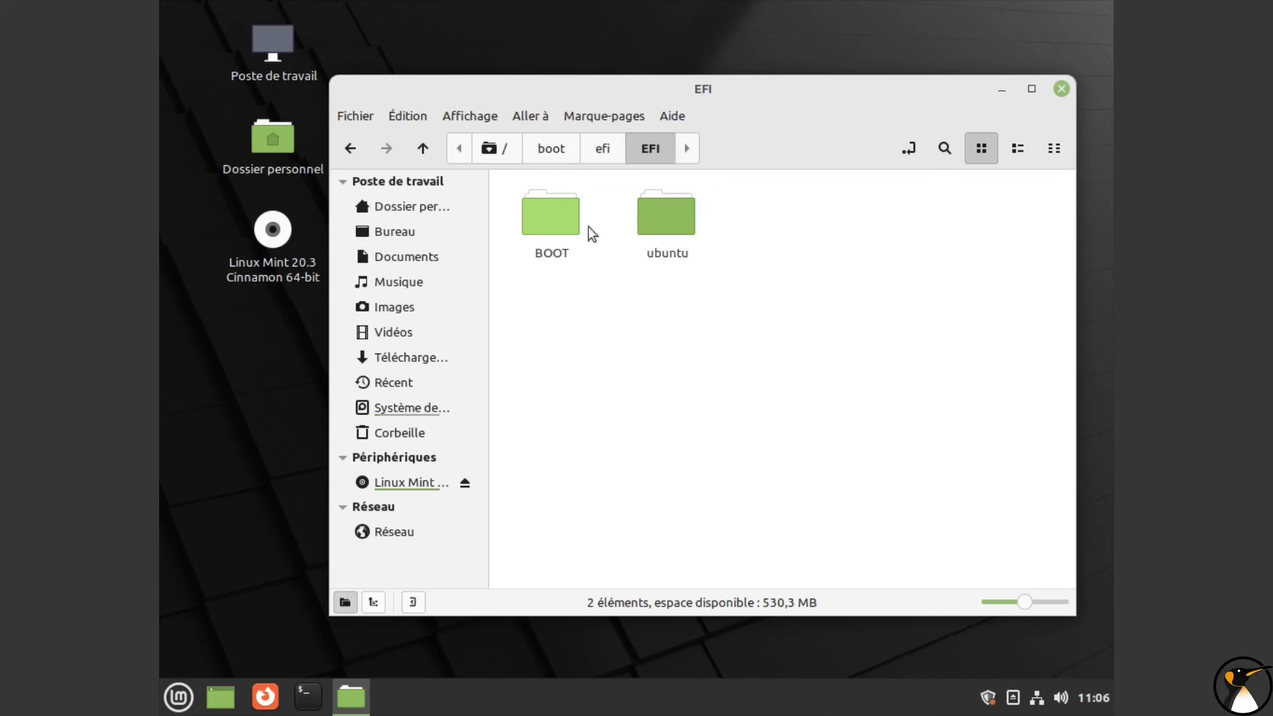
double_click(678, 221)
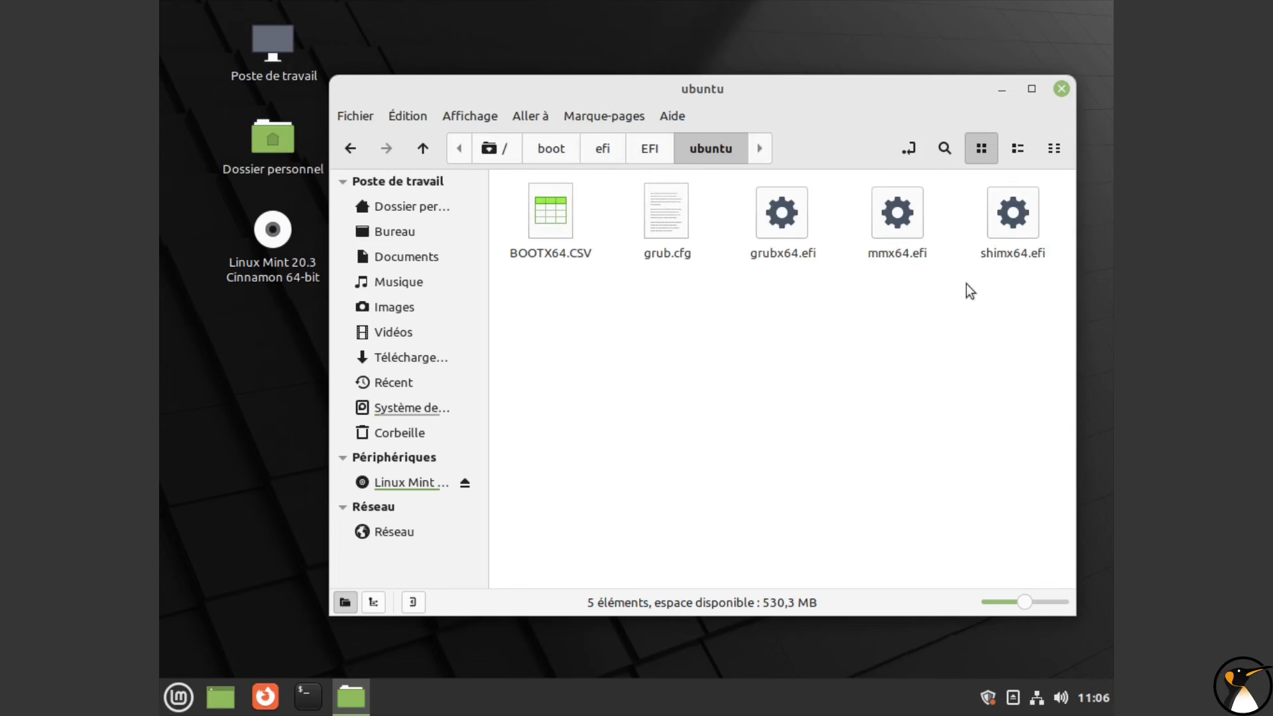
click(637, 150)
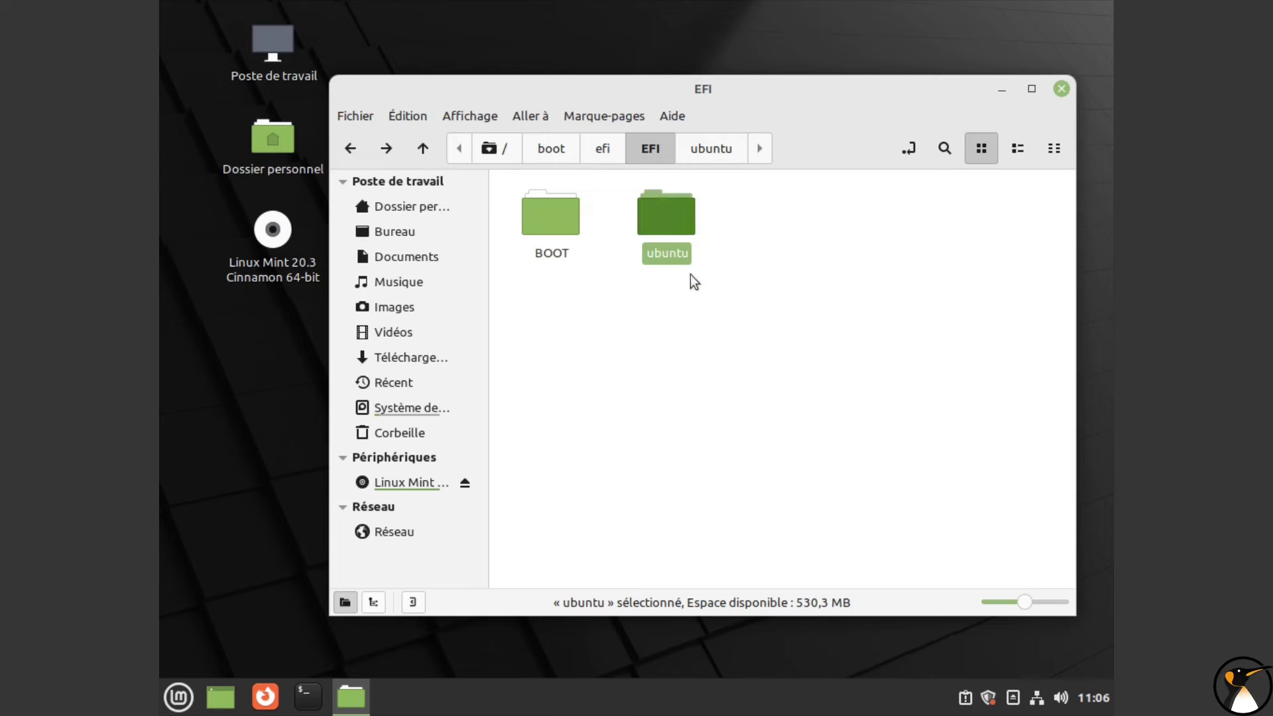
click(1061, 89)
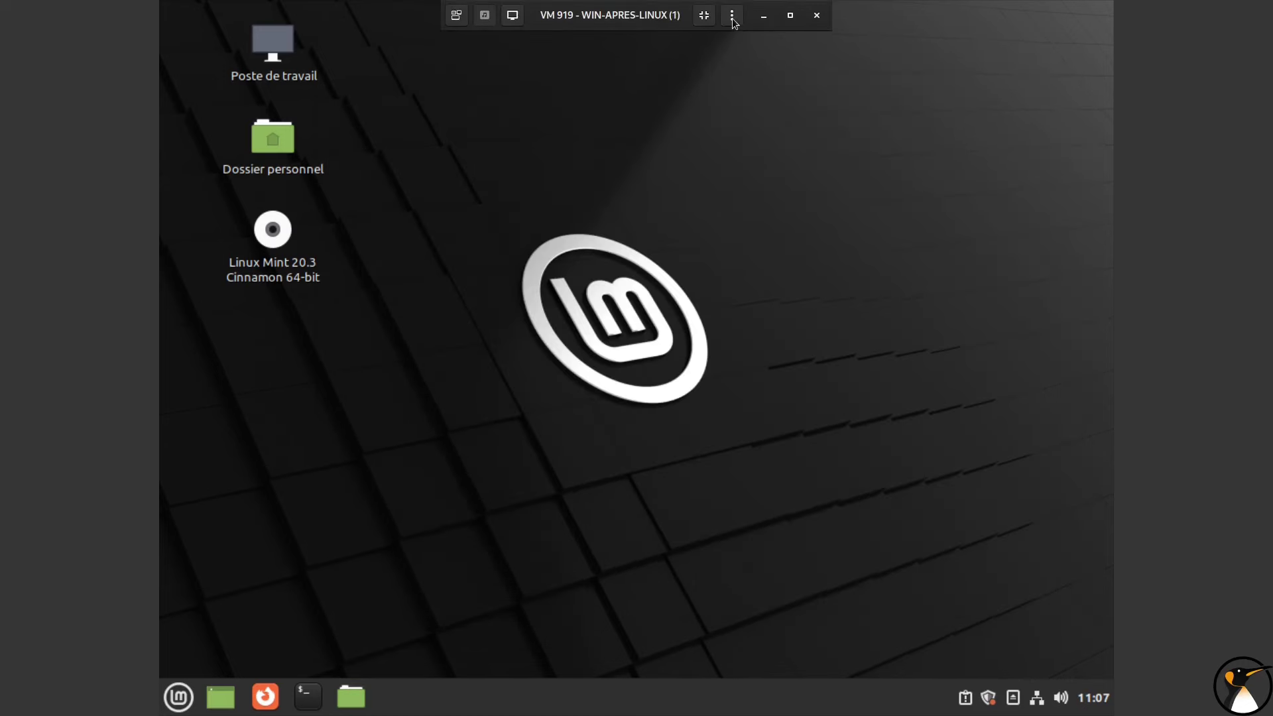
Step: Swap VM 919's CD/DVD drive (ide2) ISO to Win11_French_x64.iso and reopen the SPICE console
click(710, 21)
click(610, 37)
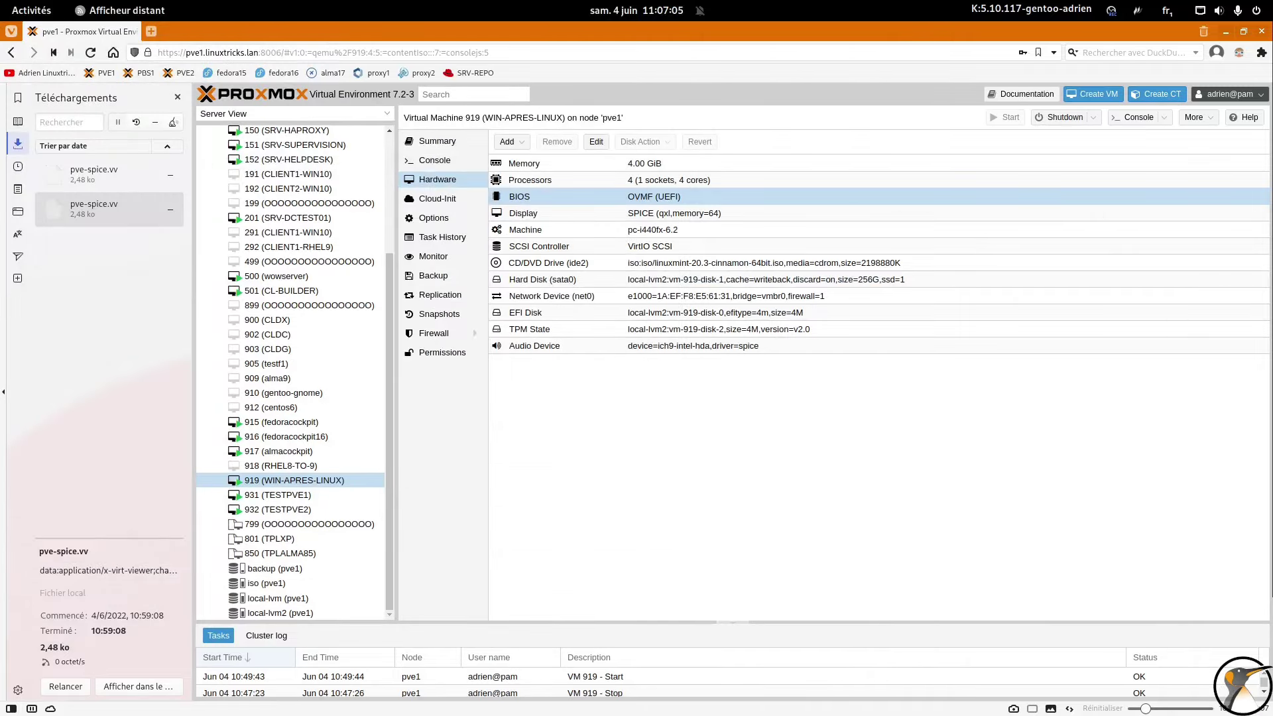
double_click(744, 269)
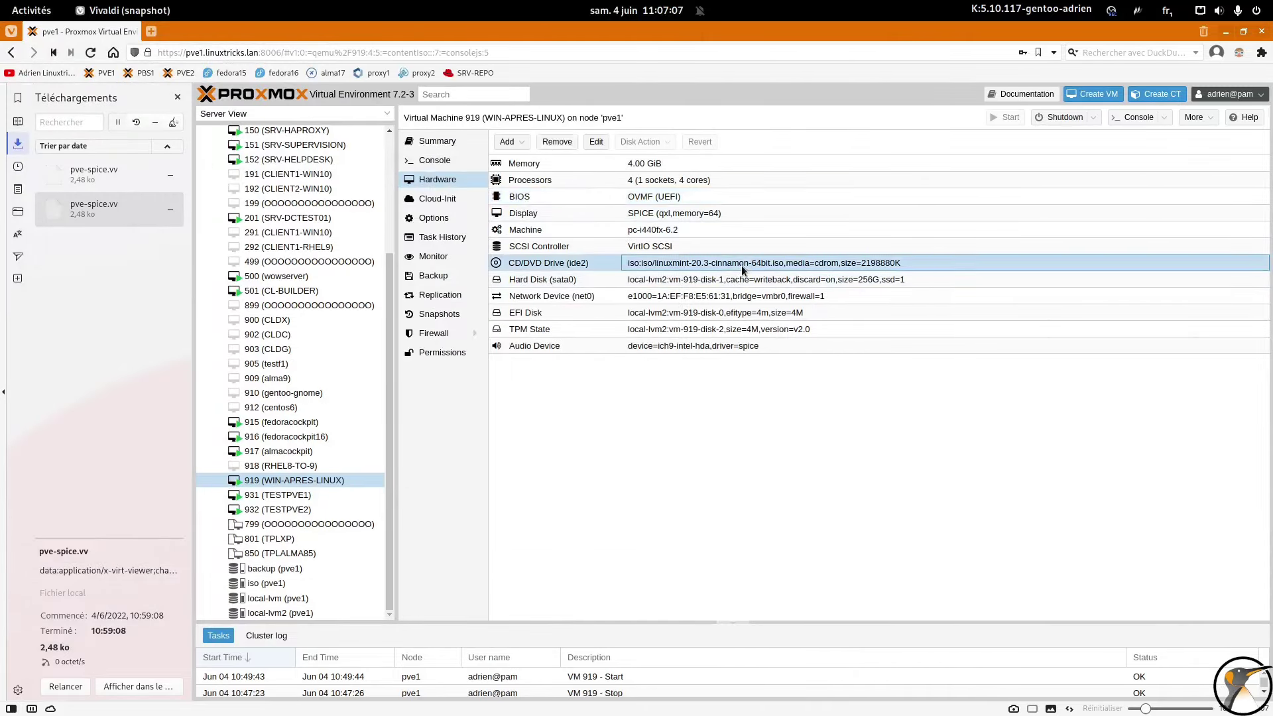
click(789, 389)
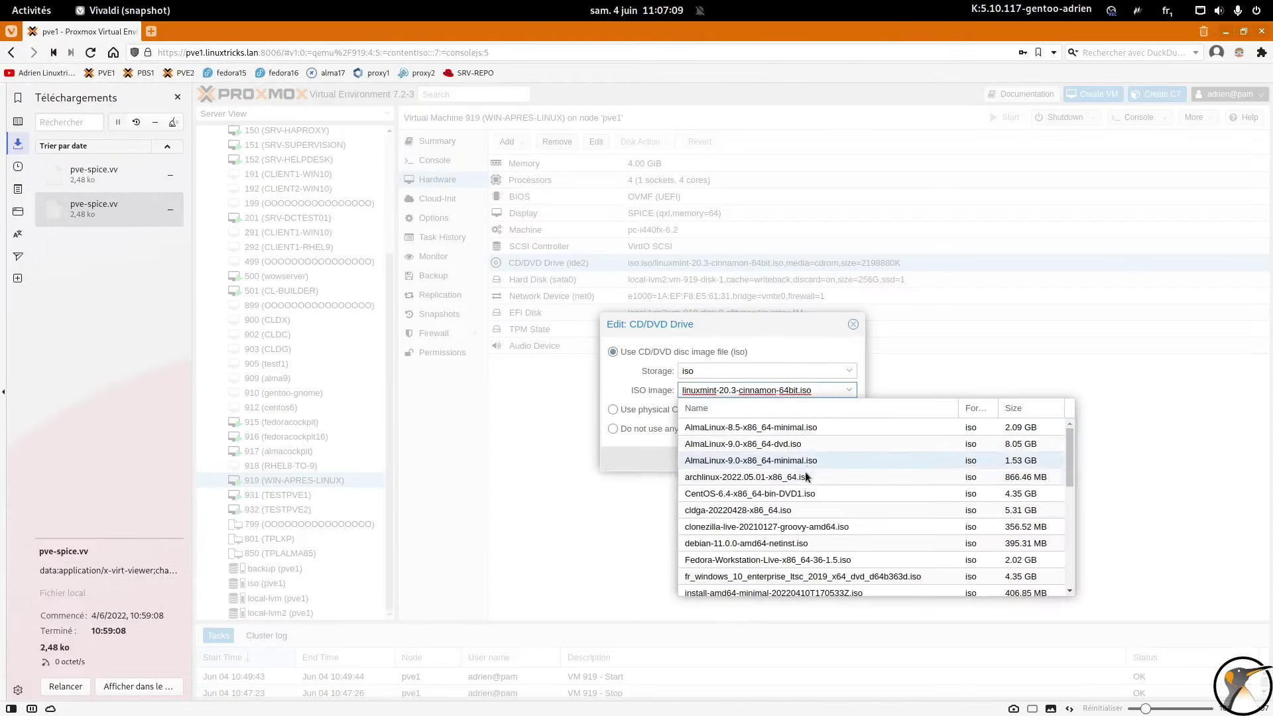
scroll(805, 565, down, 5)
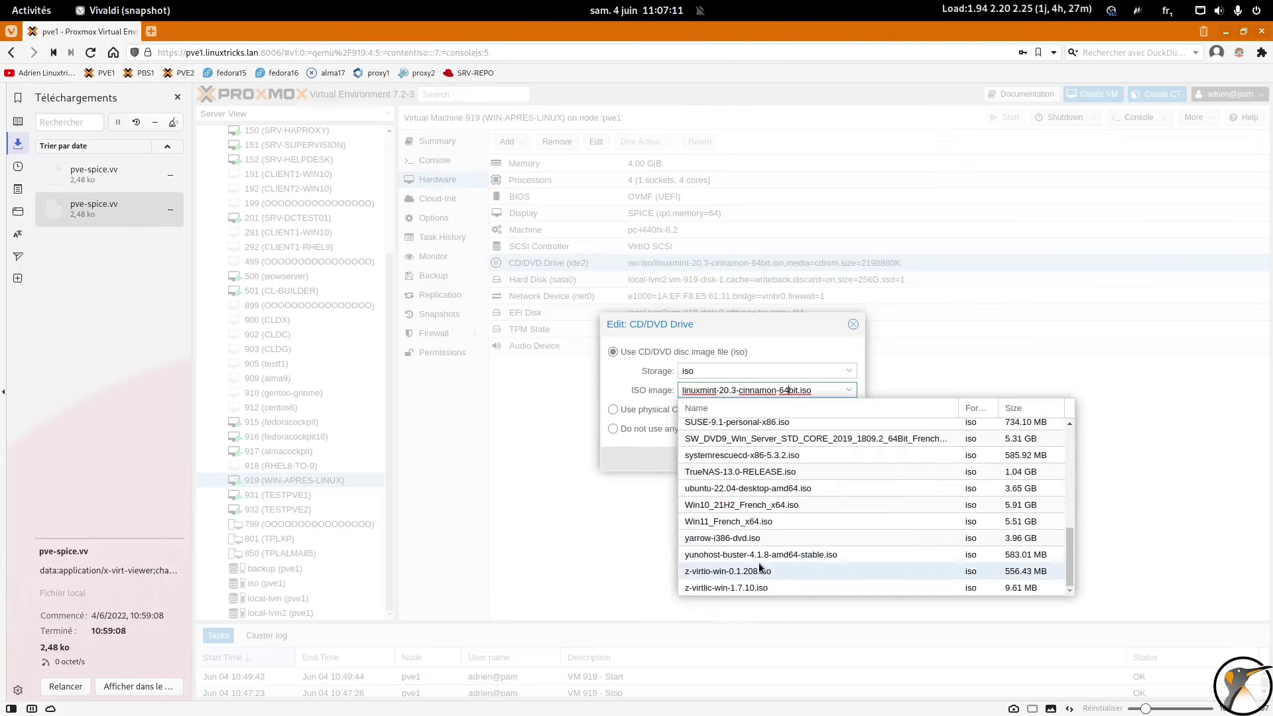
click(745, 520)
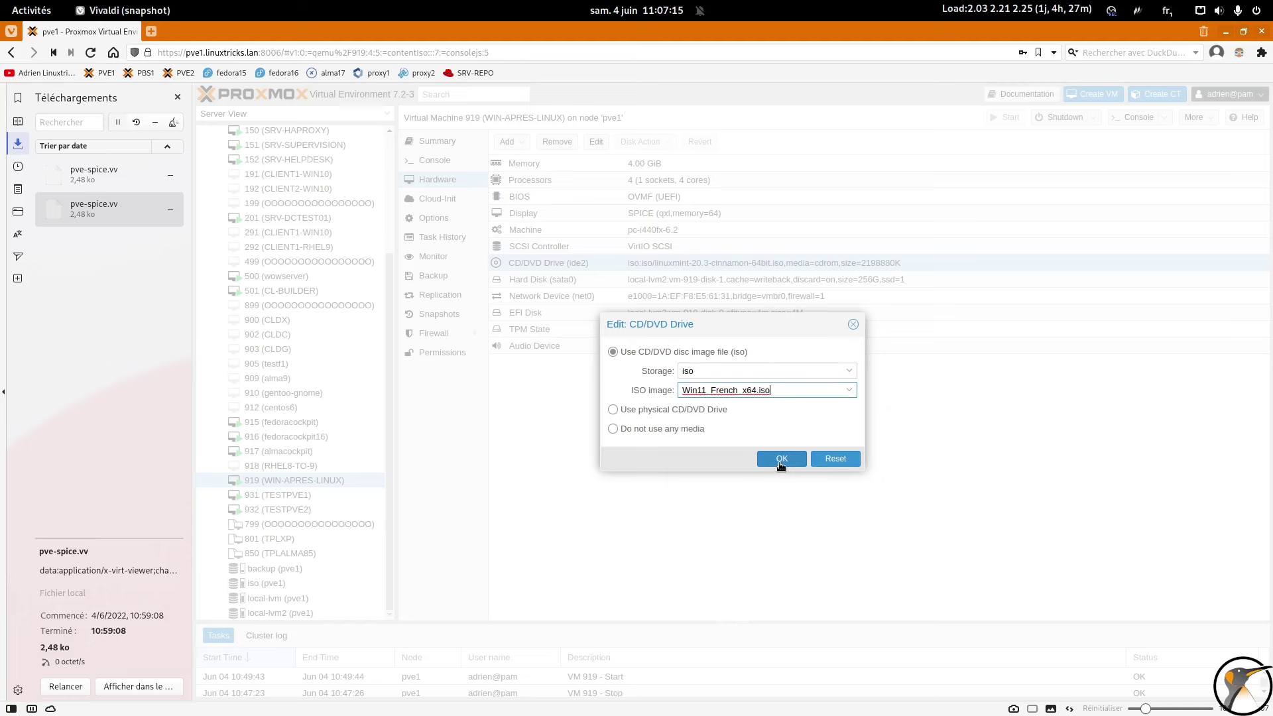
click(848, 390)
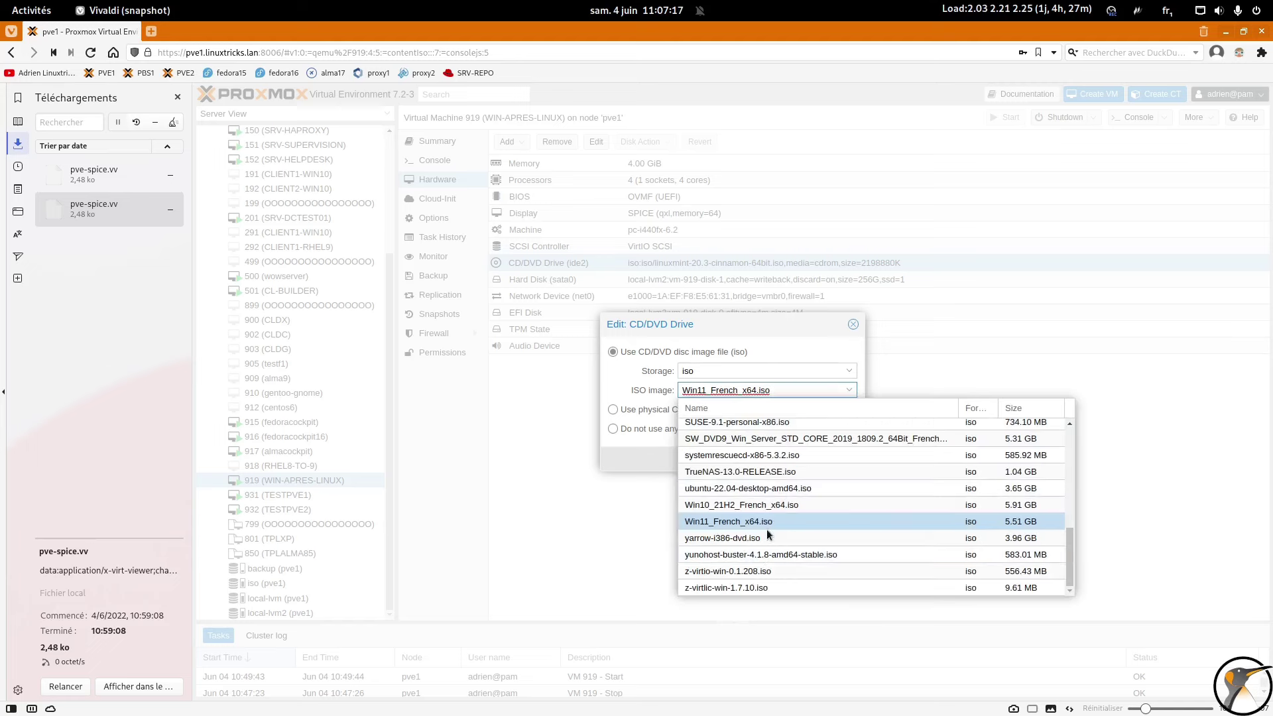
click(762, 504)
click(763, 460)
click(1138, 117)
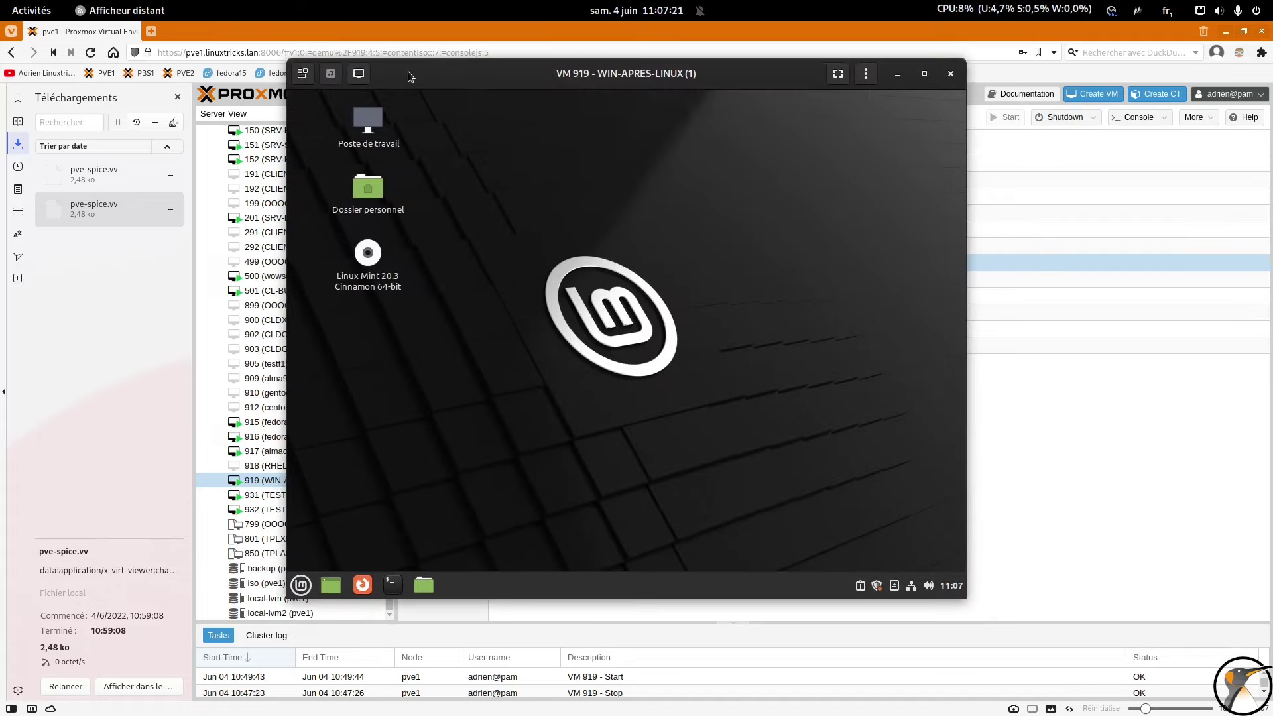
Step: Make the console fullscreen, check the mounted Windows DVD, and restart Mint from its menu
click(838, 73)
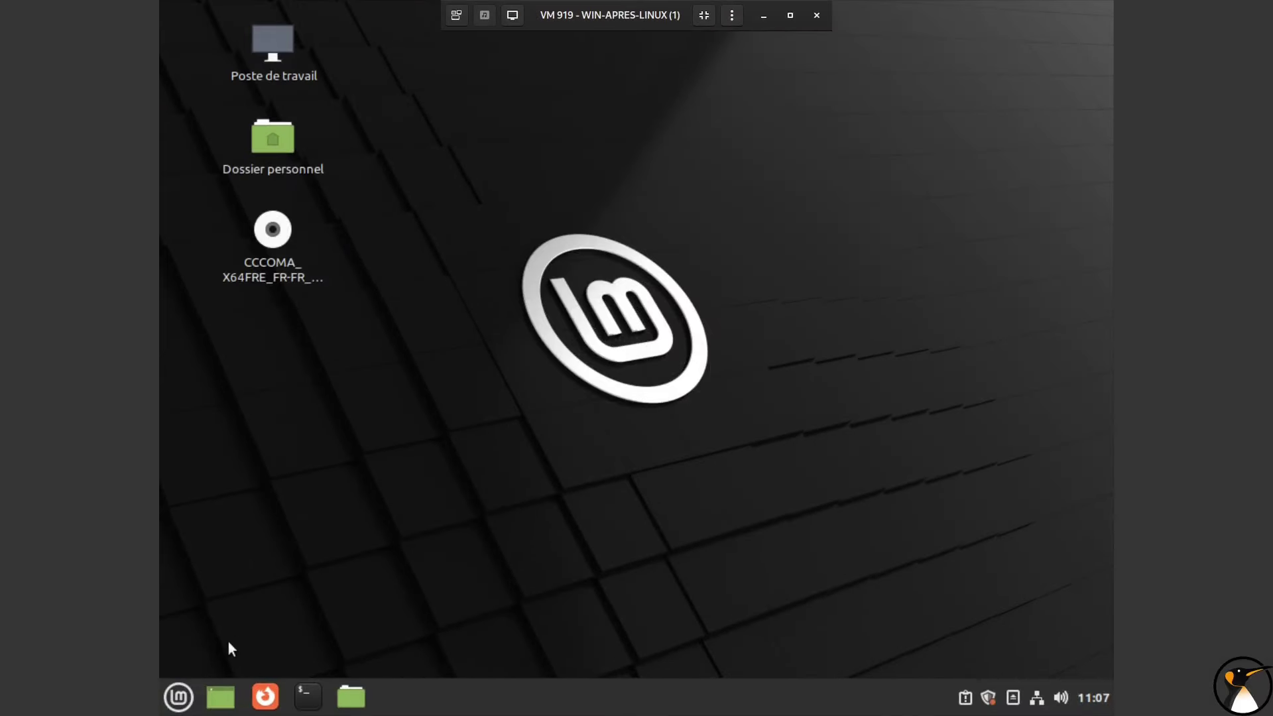
click(273, 228)
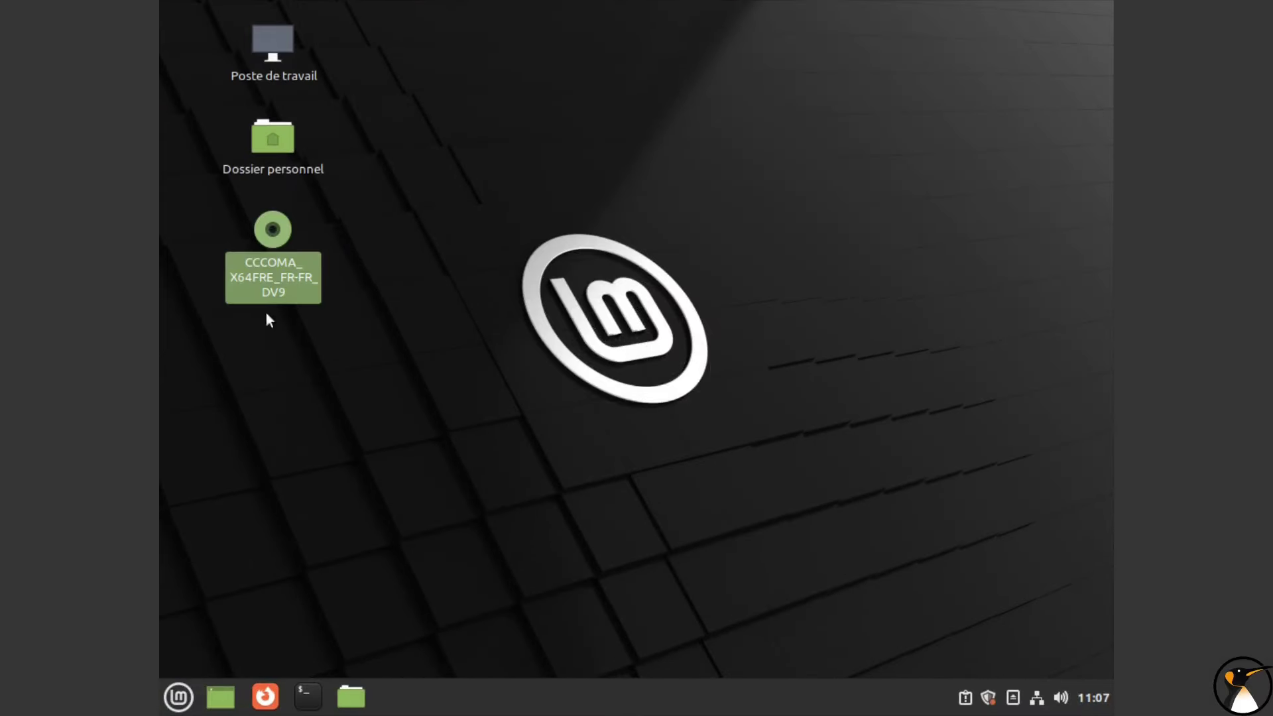
click(179, 697)
click(208, 573)
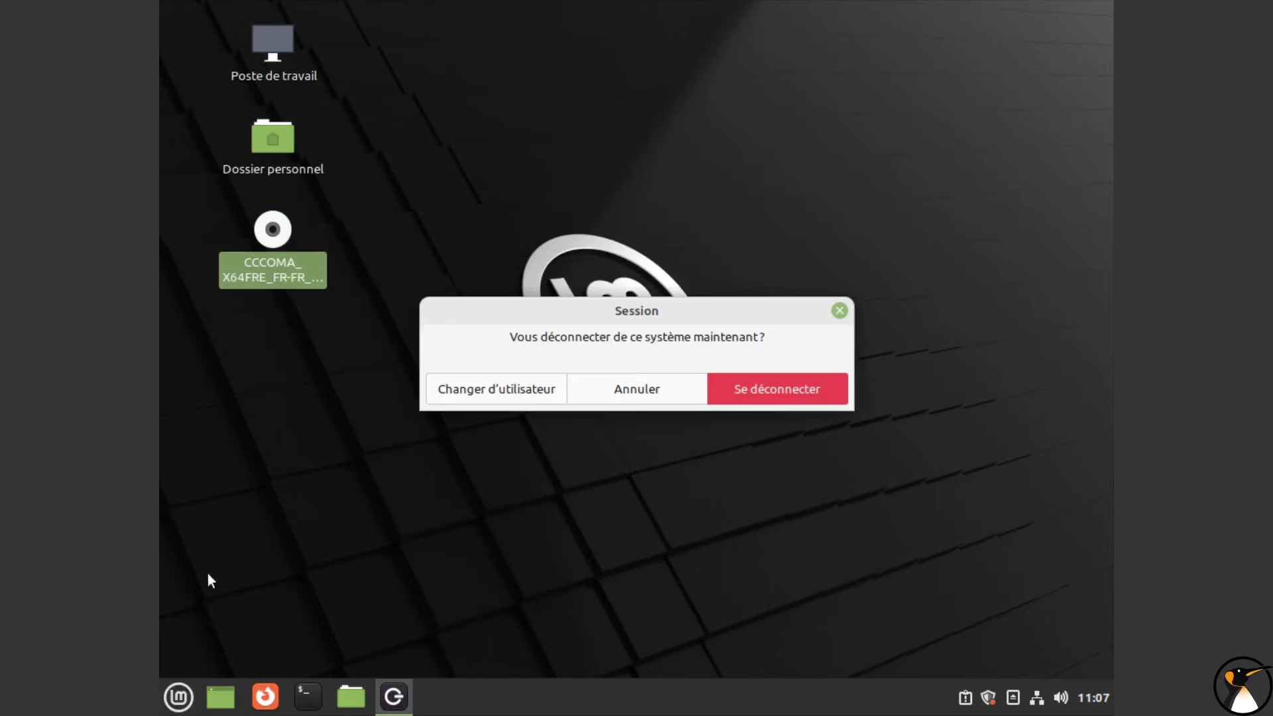
click(599, 400)
click(179, 697)
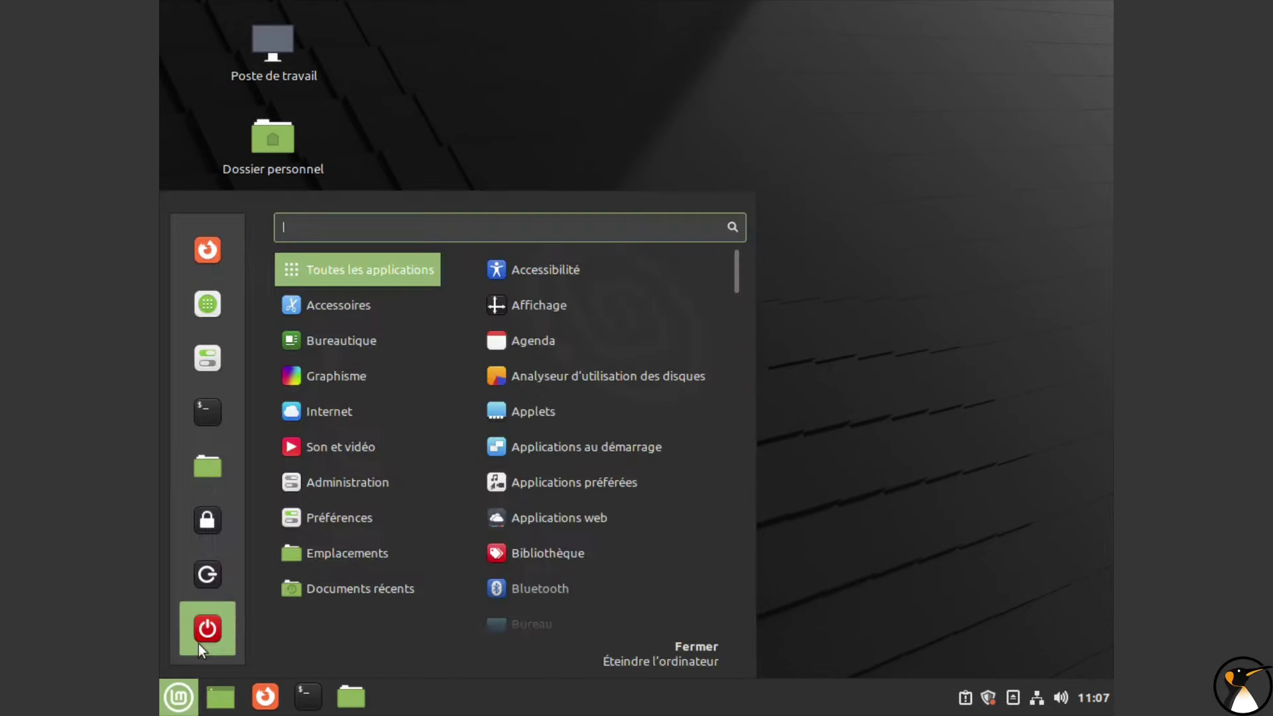
click(197, 640)
click(627, 385)
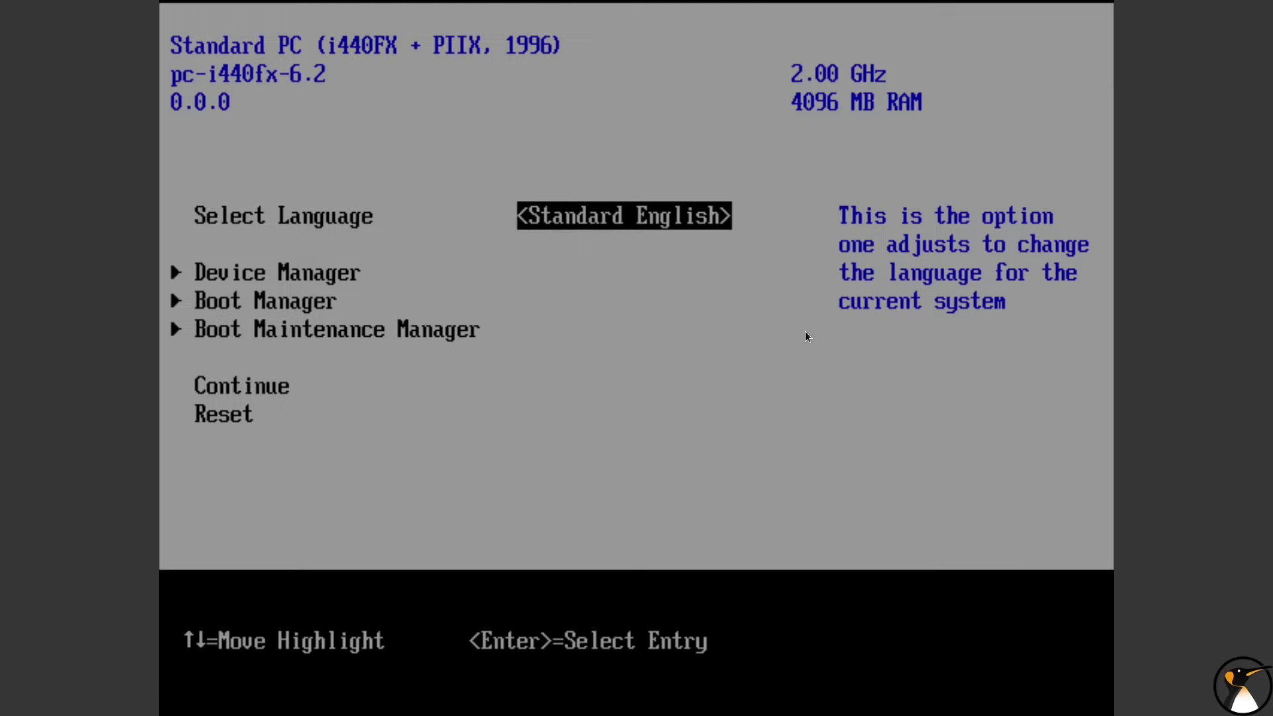
Step: In the firmware Boot Manager, boot from the QEMU DVD-ROM and confirm booting from the disc
key(Down)
key(Down)
key(Down)
key(Up)
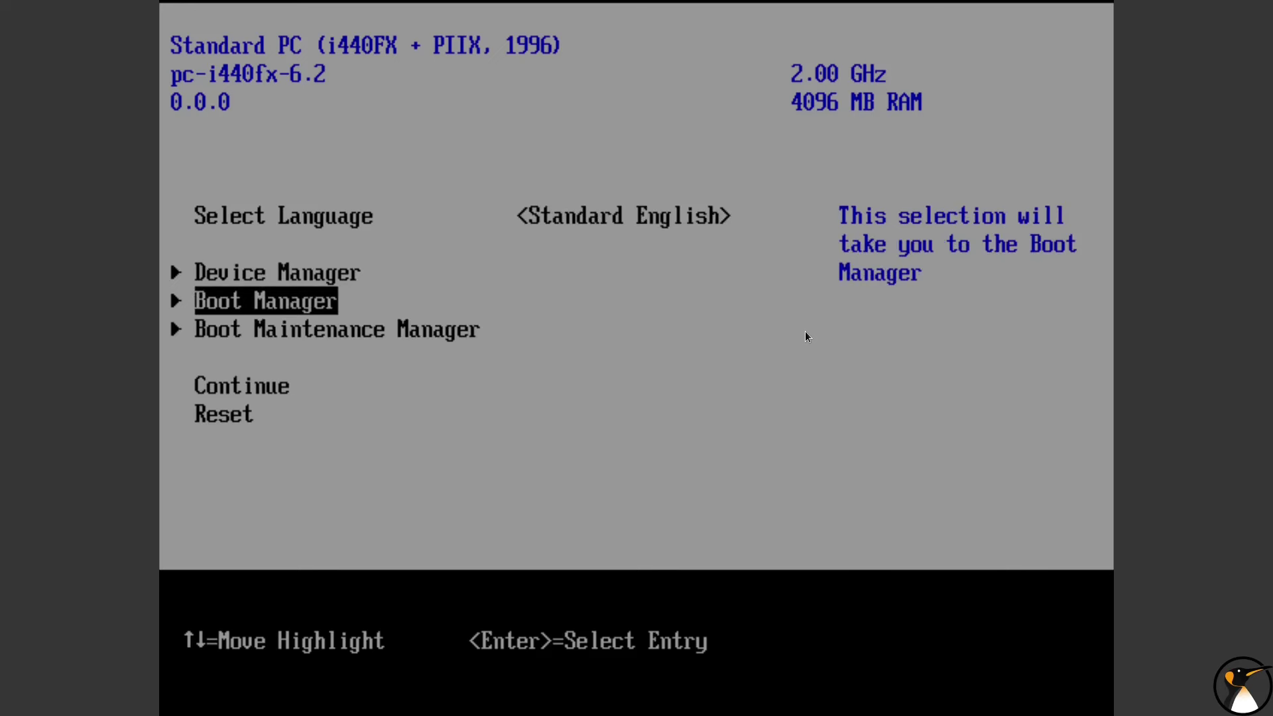
key(Return)
key(Down)
key(Down)
key(Return)
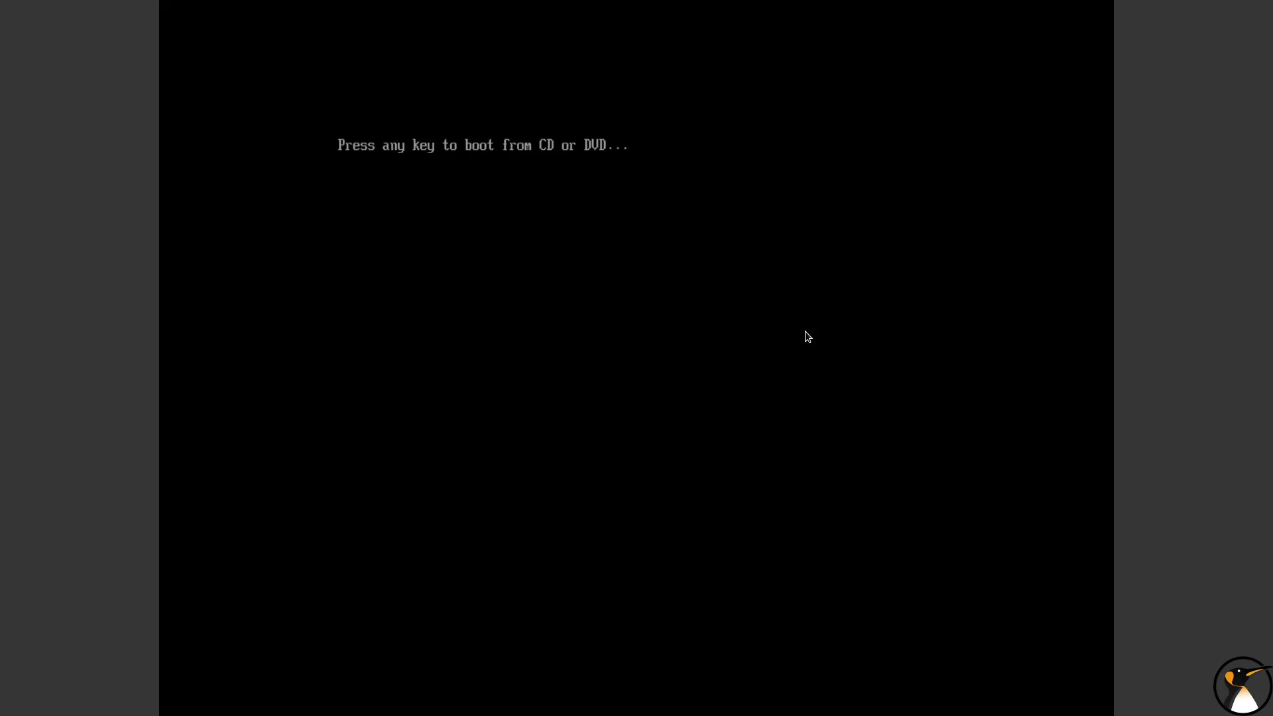
key(Return)
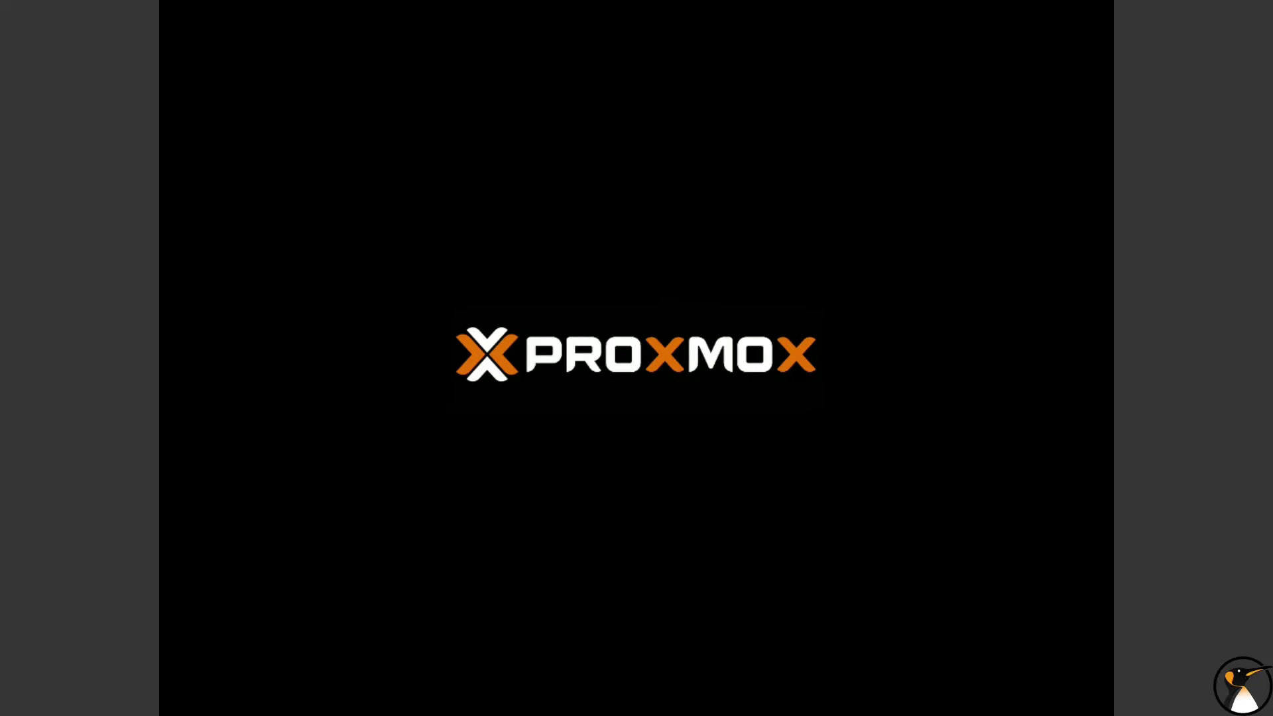